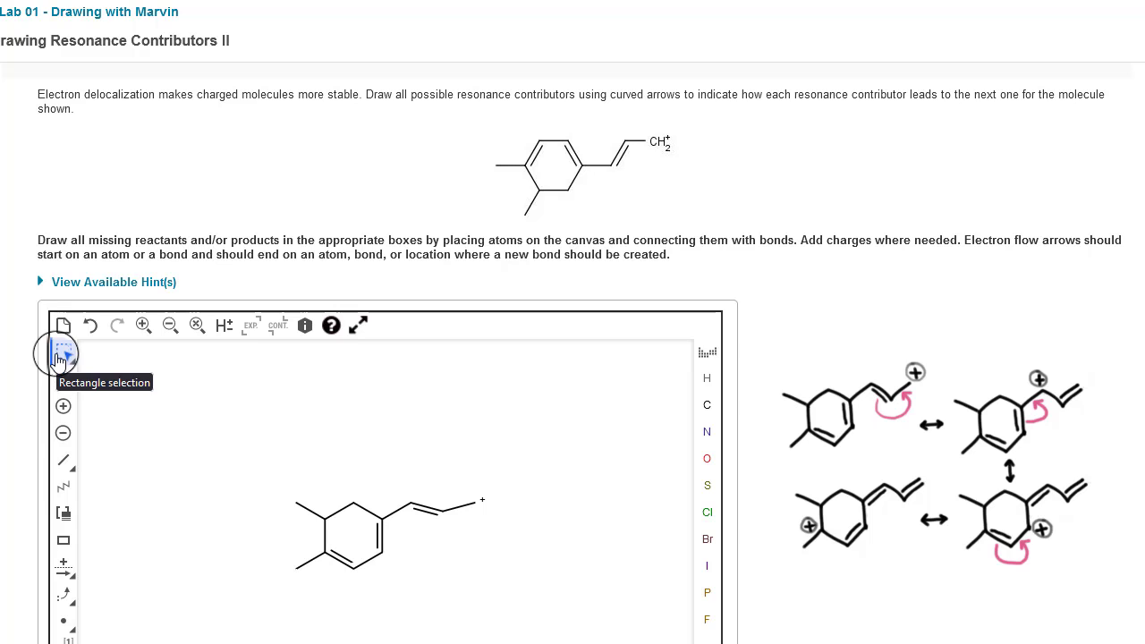
- Drag the dimethylcyclohexadienyl cation into the canvas's top-left corner and deselect it
left_click_drag(270, 461, 510, 605)
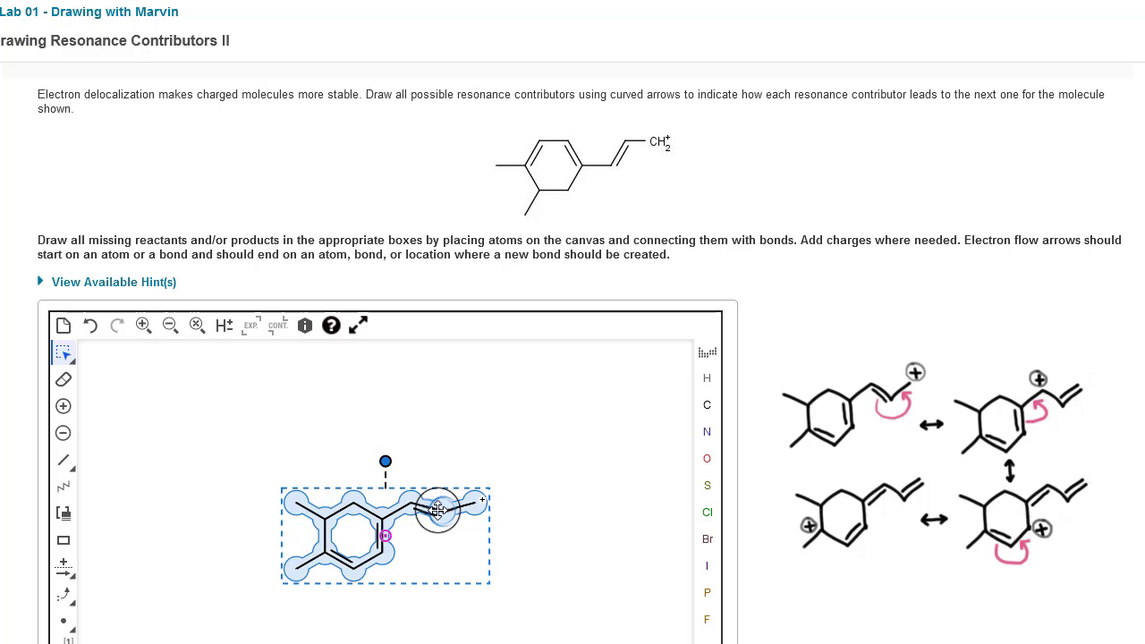
left_click_drag(437, 510, 266, 402)
left_click(401, 445)
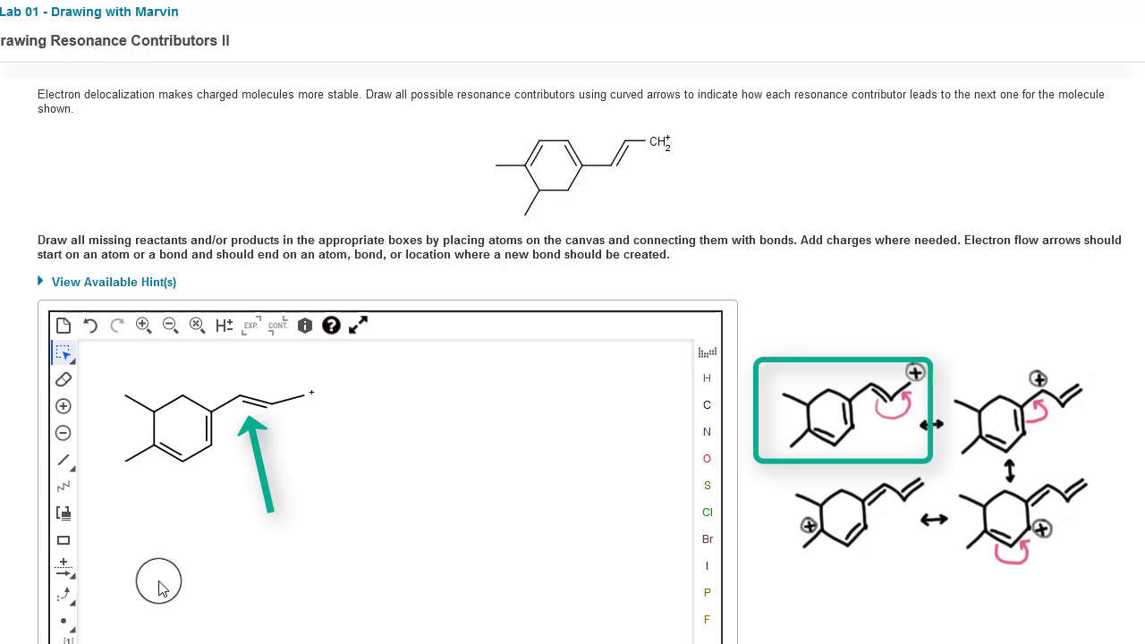
- Draw a curved electron-flow arrow from the chain double bond to the terminal cationic carbon
left_click(64, 602)
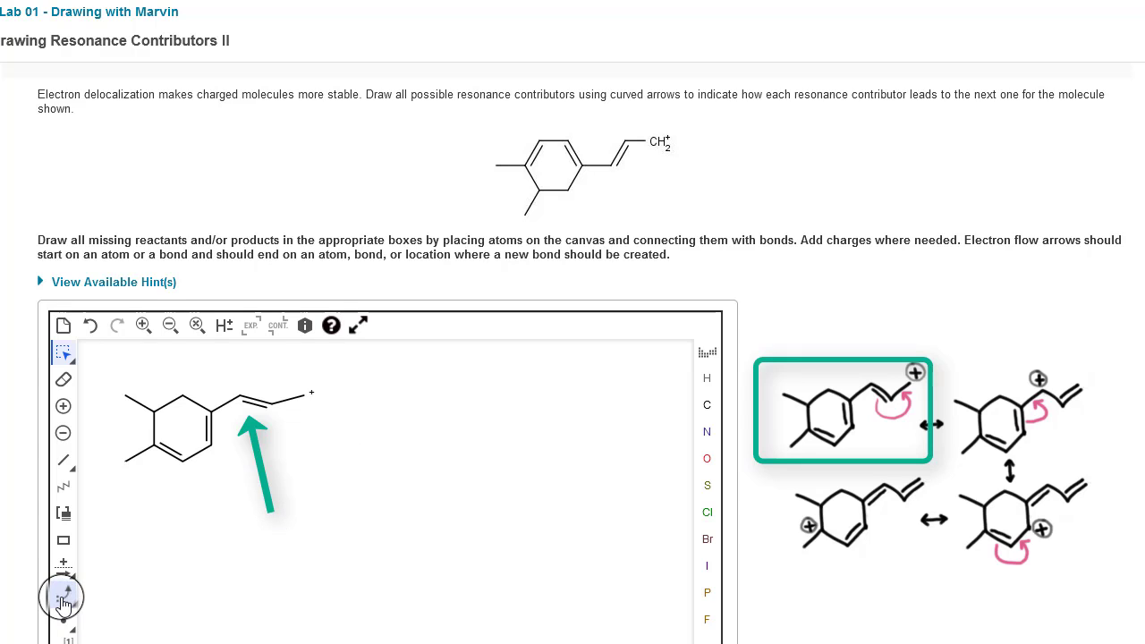
left_click(64, 598)
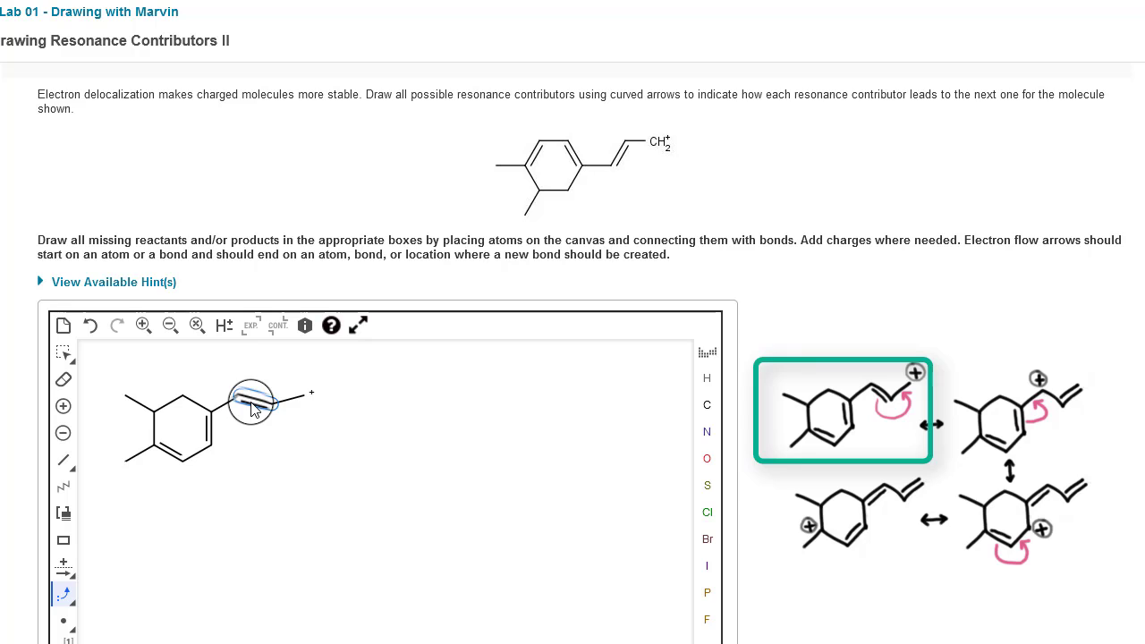
left_click_drag(253, 408, 288, 405)
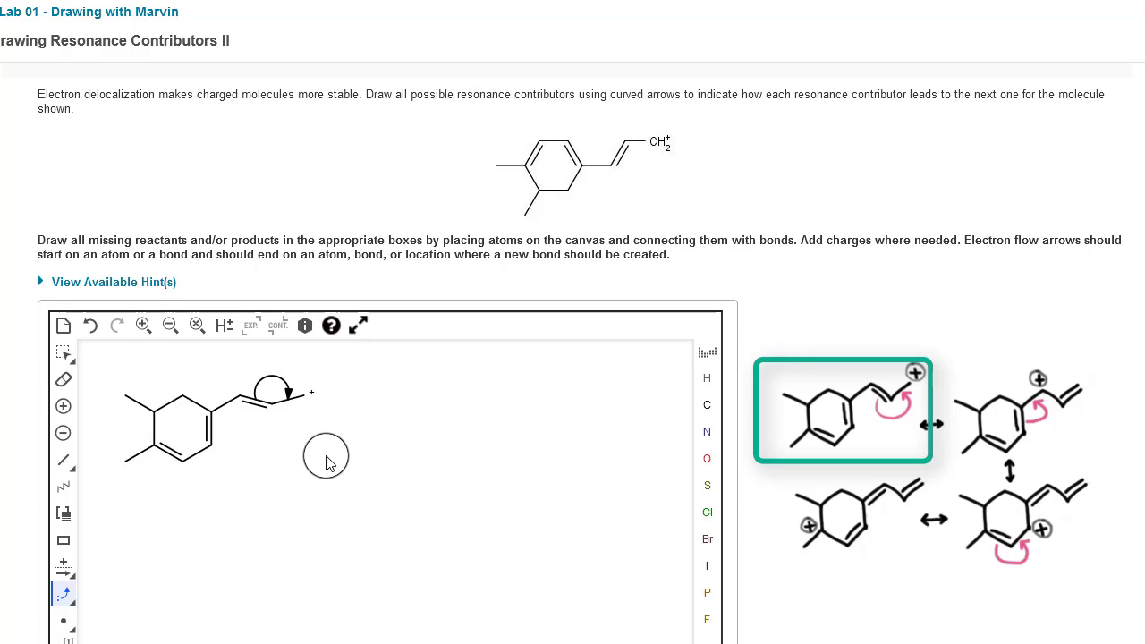
left_click(64, 355)
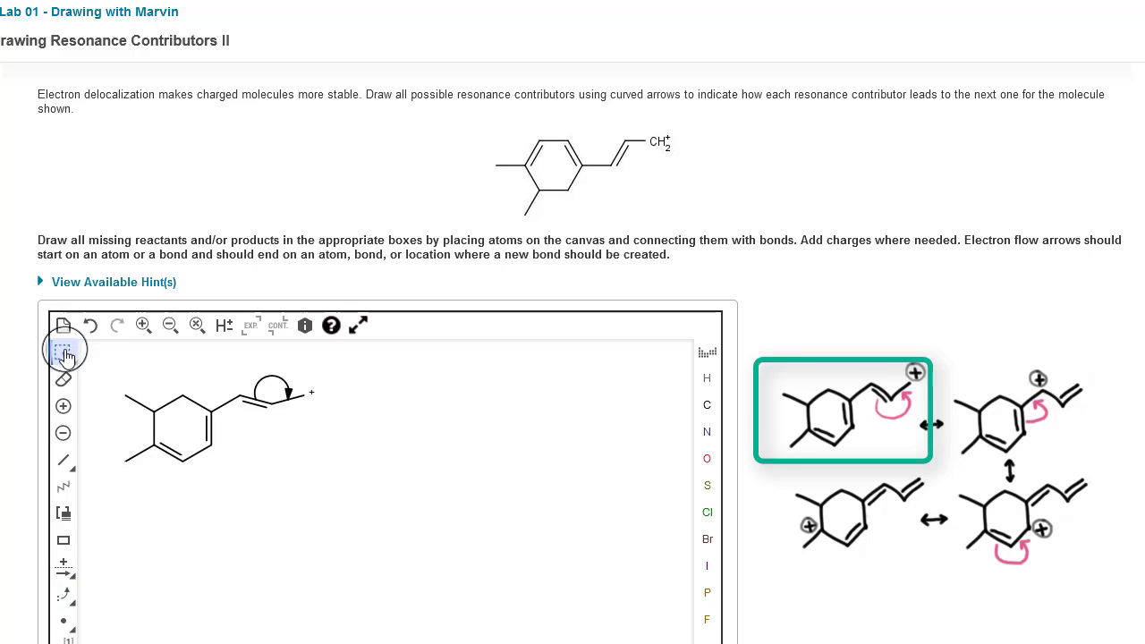
- Copy the cation together with its curved arrow
left_click_drag(102, 356, 340, 493)
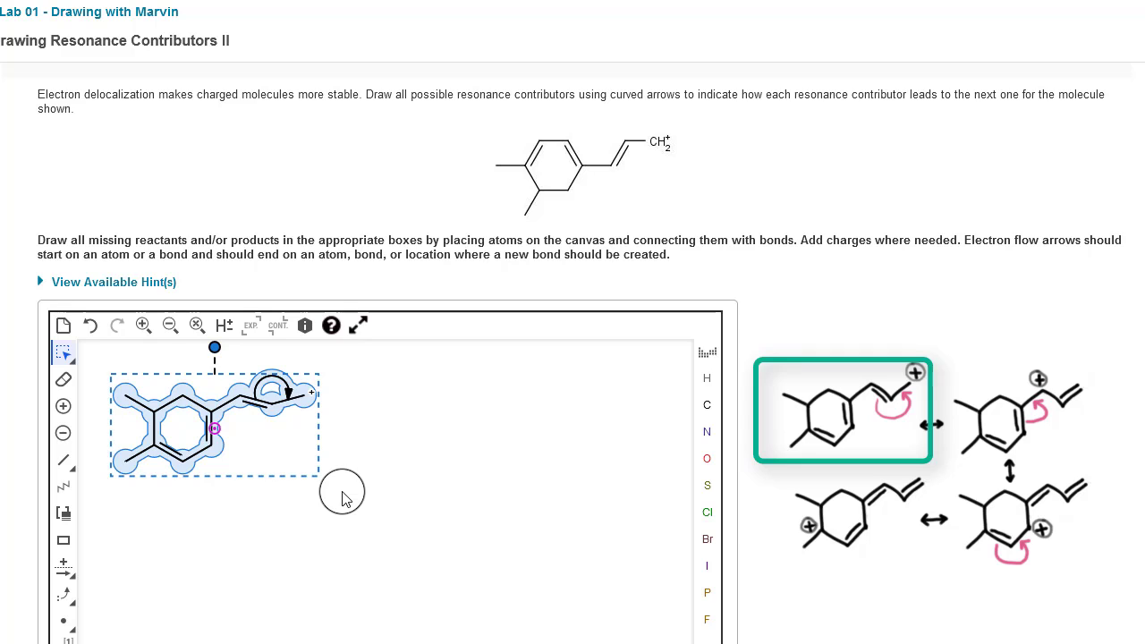
right_click(224, 404)
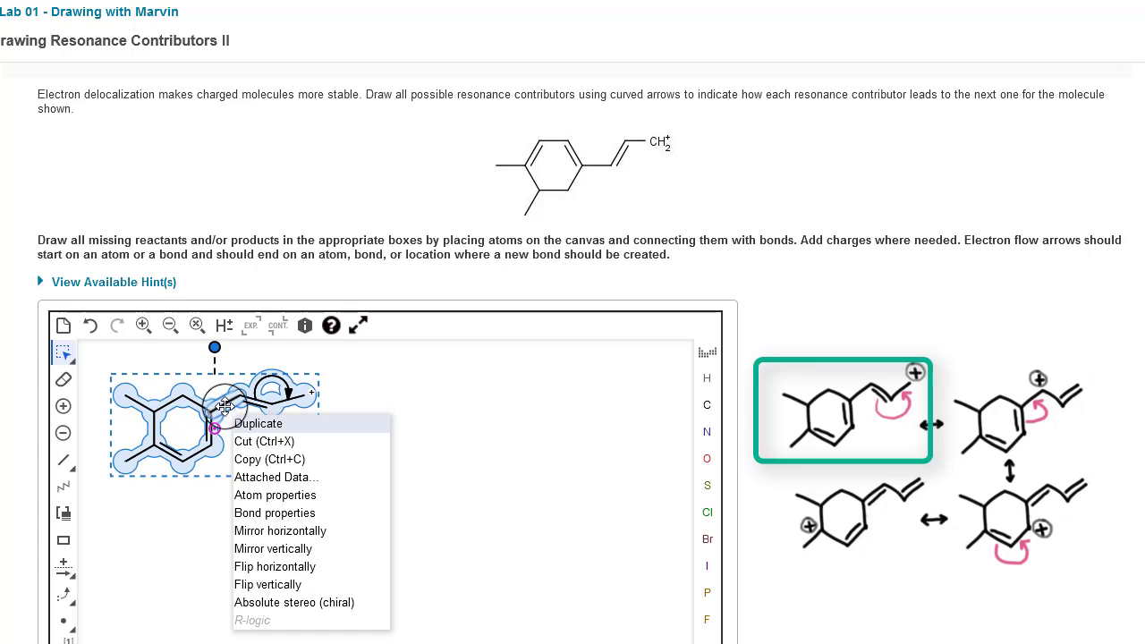
left_click(267, 459)
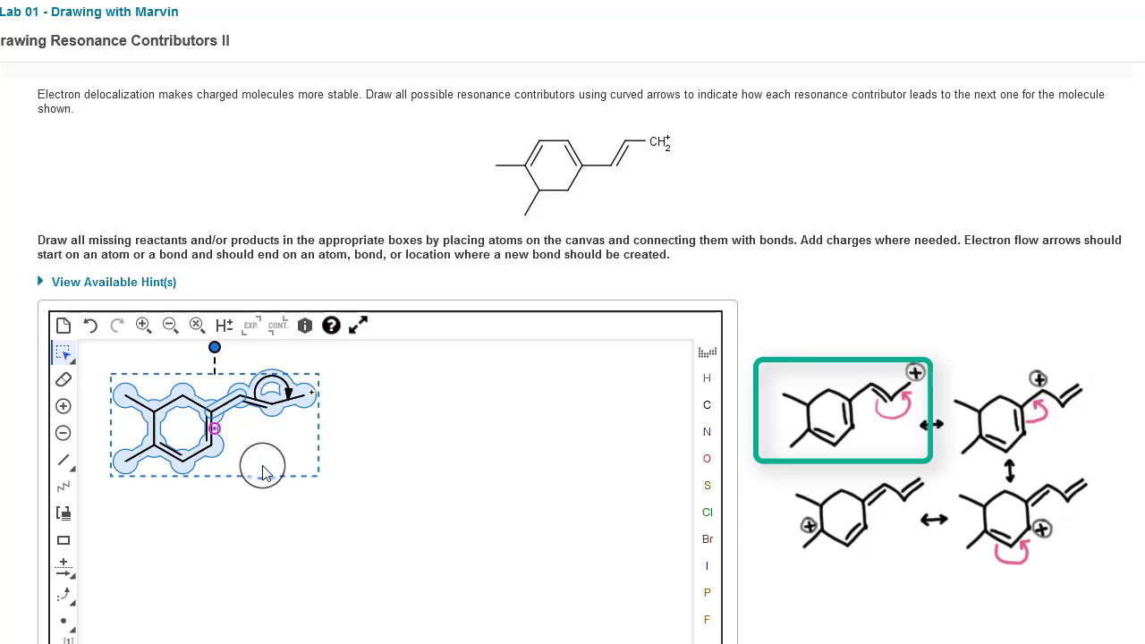
- Paste the copied cation and place it to the right of the original
left_click(409, 411)
right_click(414, 413)
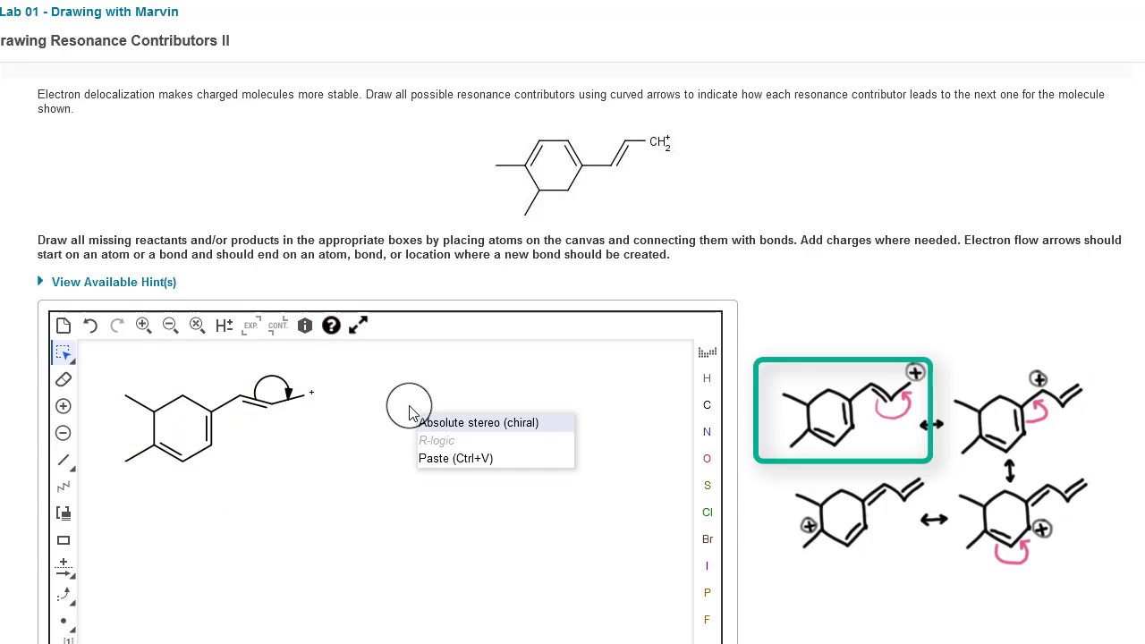
left_click(454, 459)
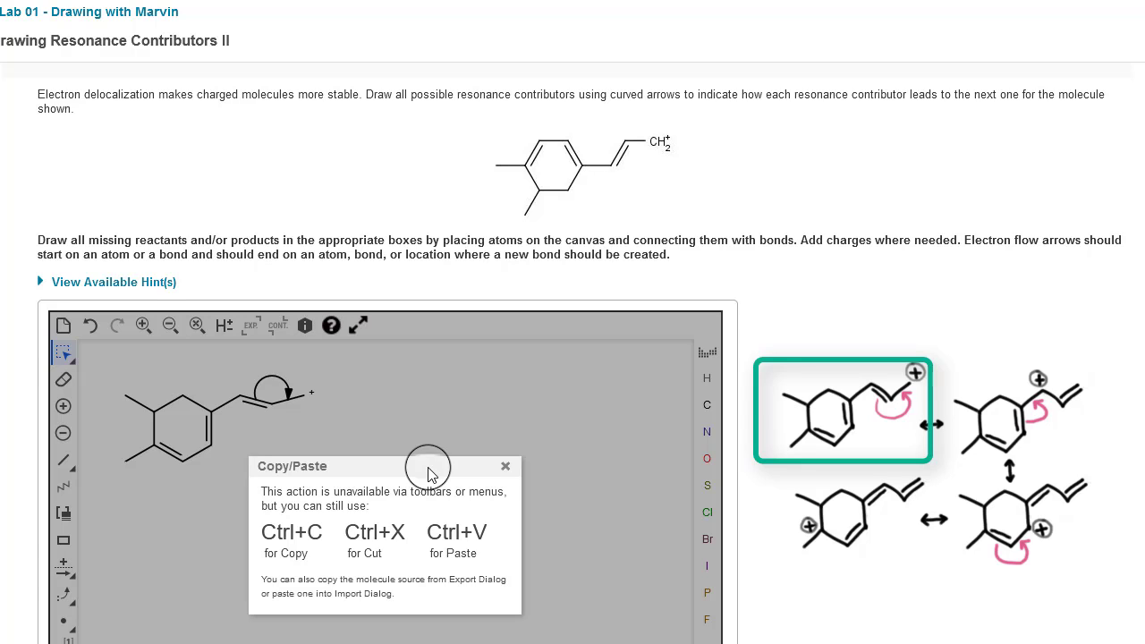
left_click(505, 466)
key("ctrl+v")
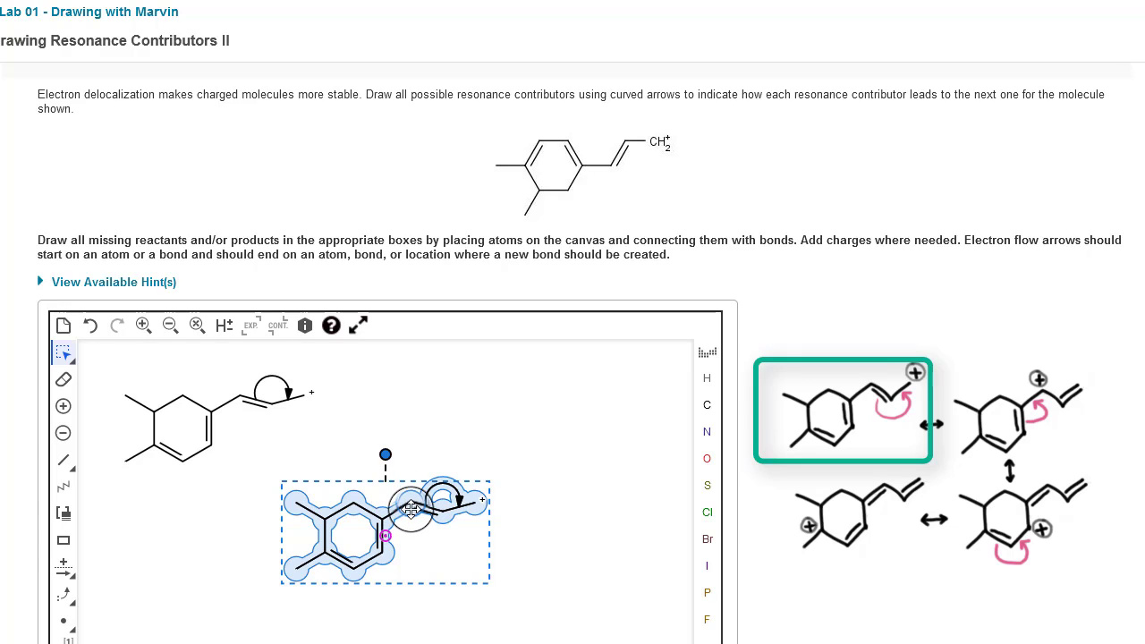
left_click_drag(399, 508, 523, 408)
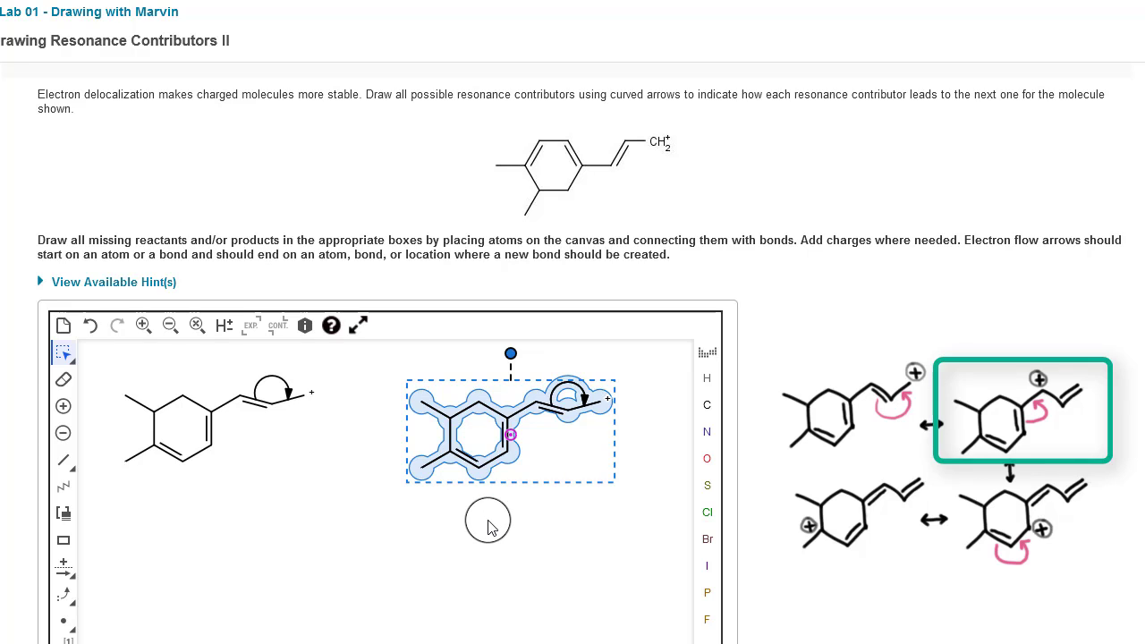
- On the copy, erase the curved arrow and shift the chain double bond to the chain end
left_click(488, 527)
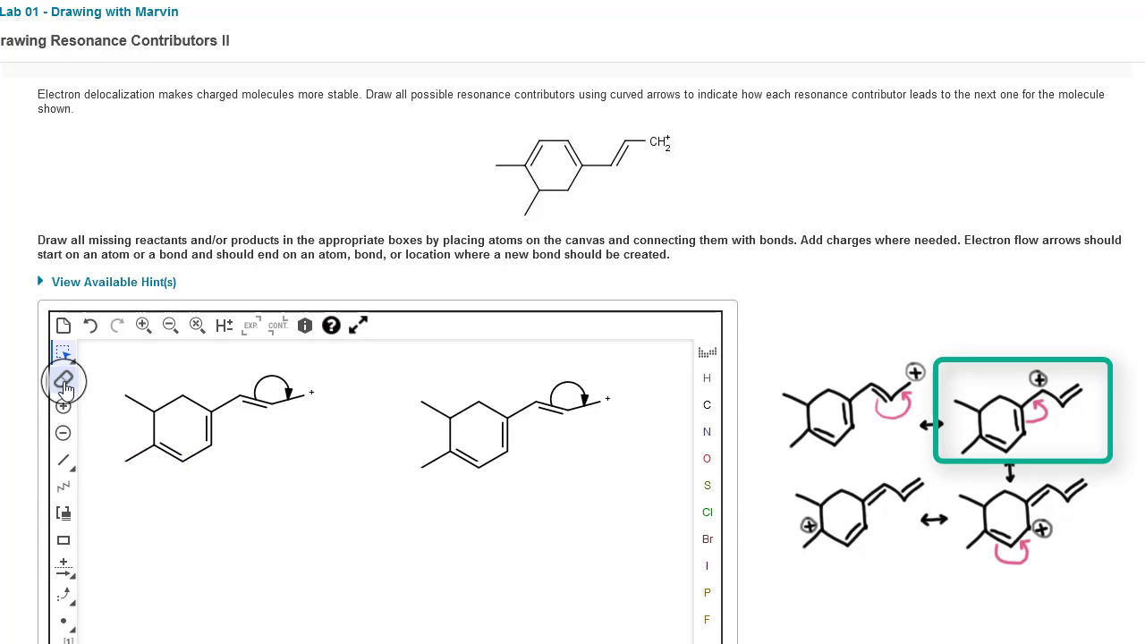
left_click(64, 381)
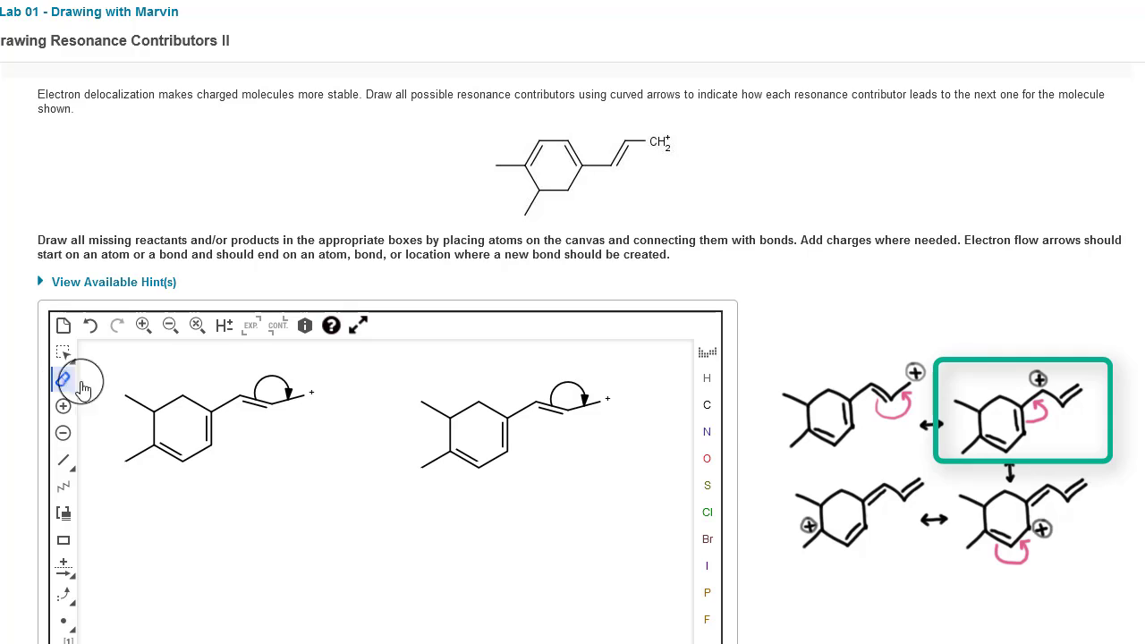
left_click(580, 389)
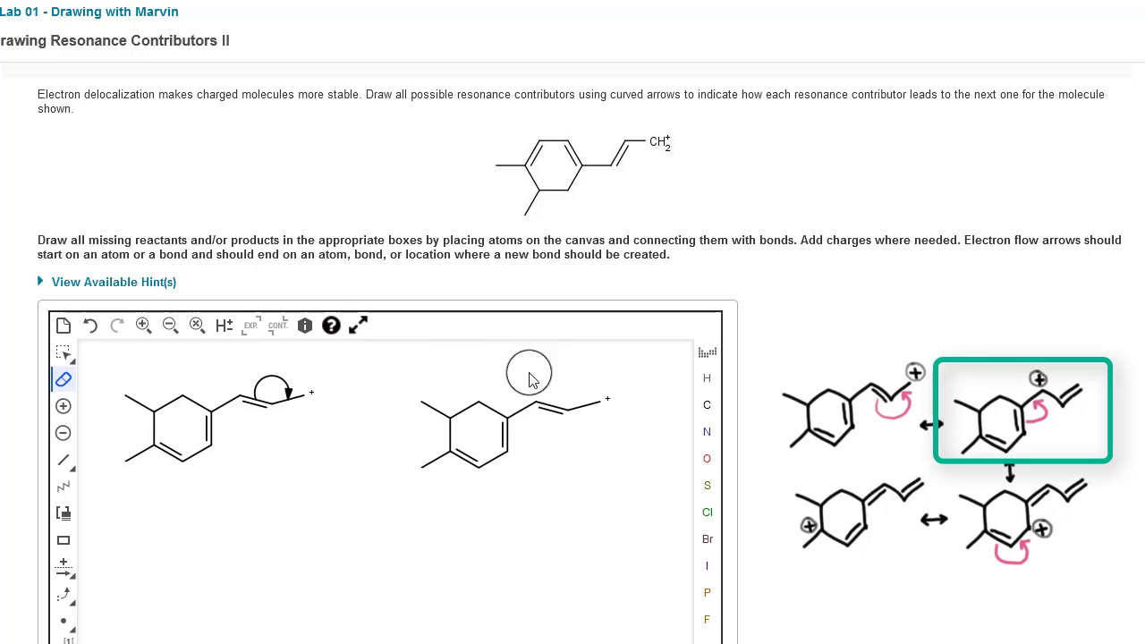
left_click(65, 461)
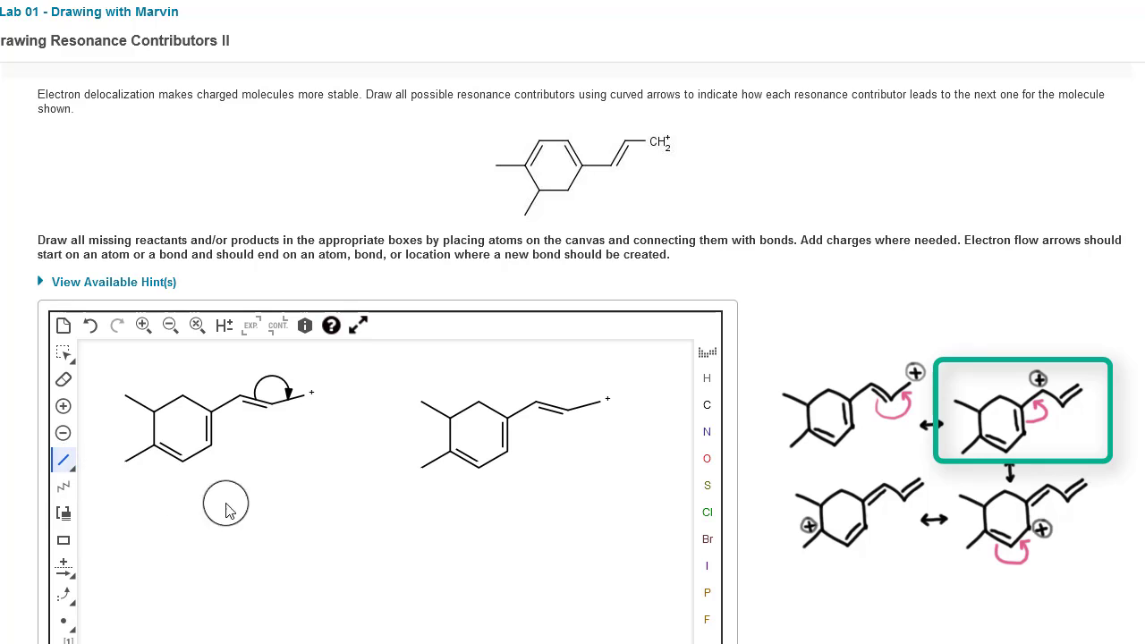
left_click(553, 413)
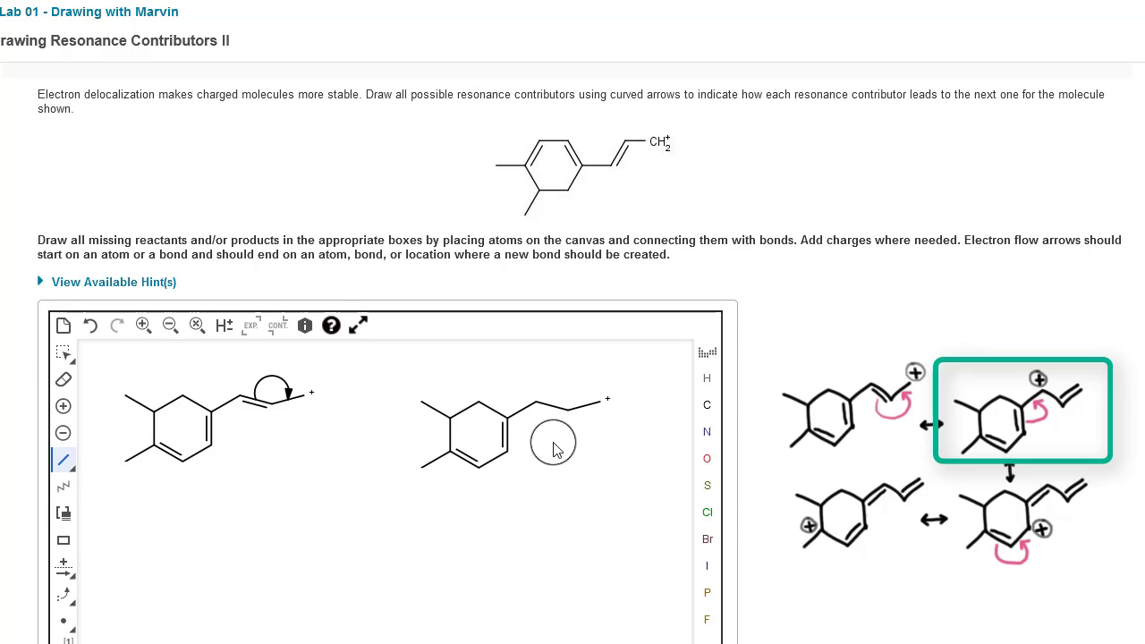
left_click(64, 461)
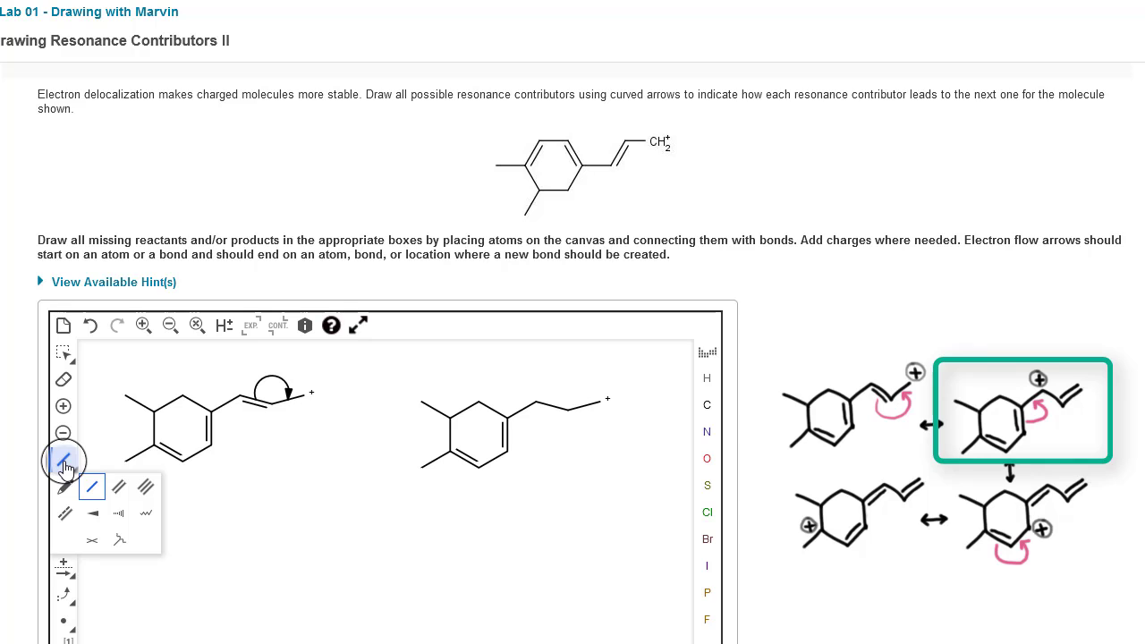
left_click(119, 485)
left_click(583, 404)
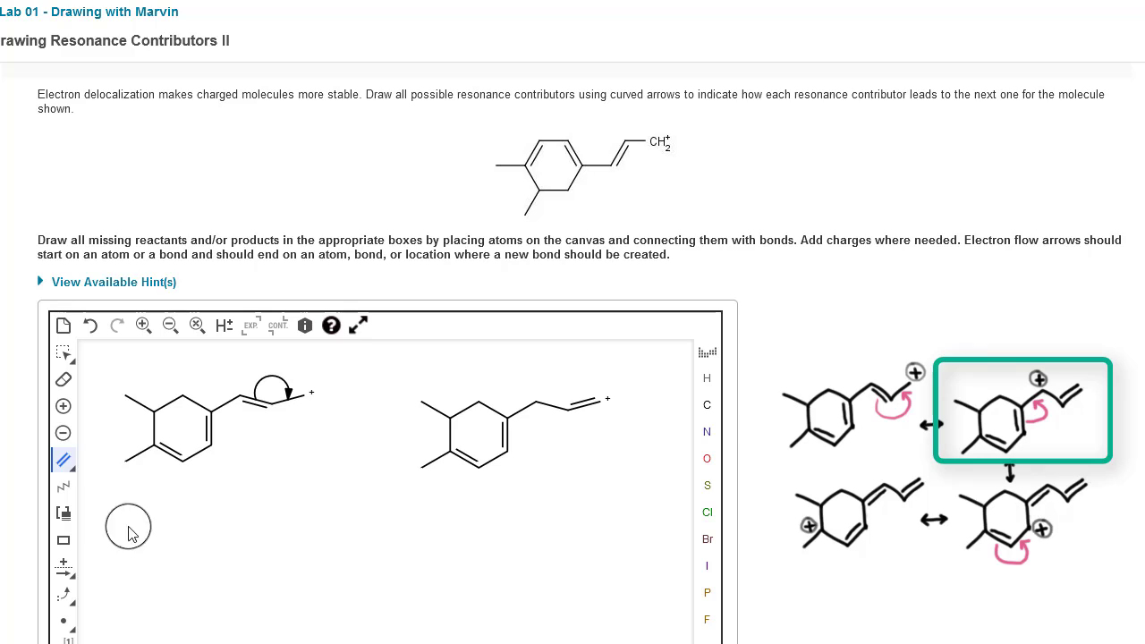
- Remove the terminal positive charge and place it on the chain carbon bonded to the ring
left_click(64, 434)
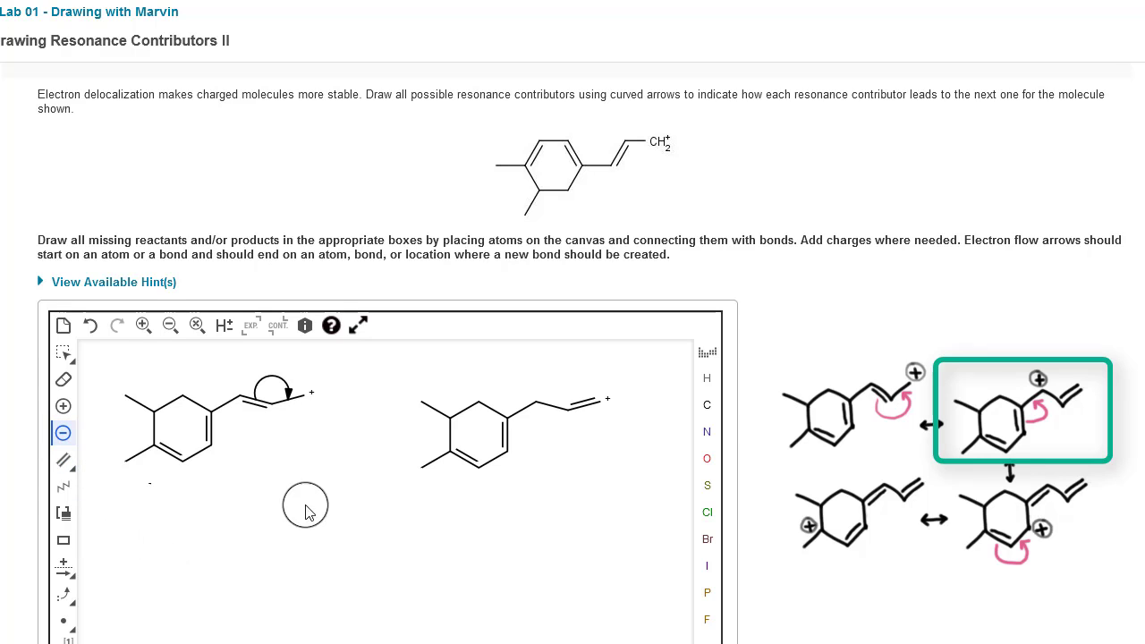
left_click(598, 403)
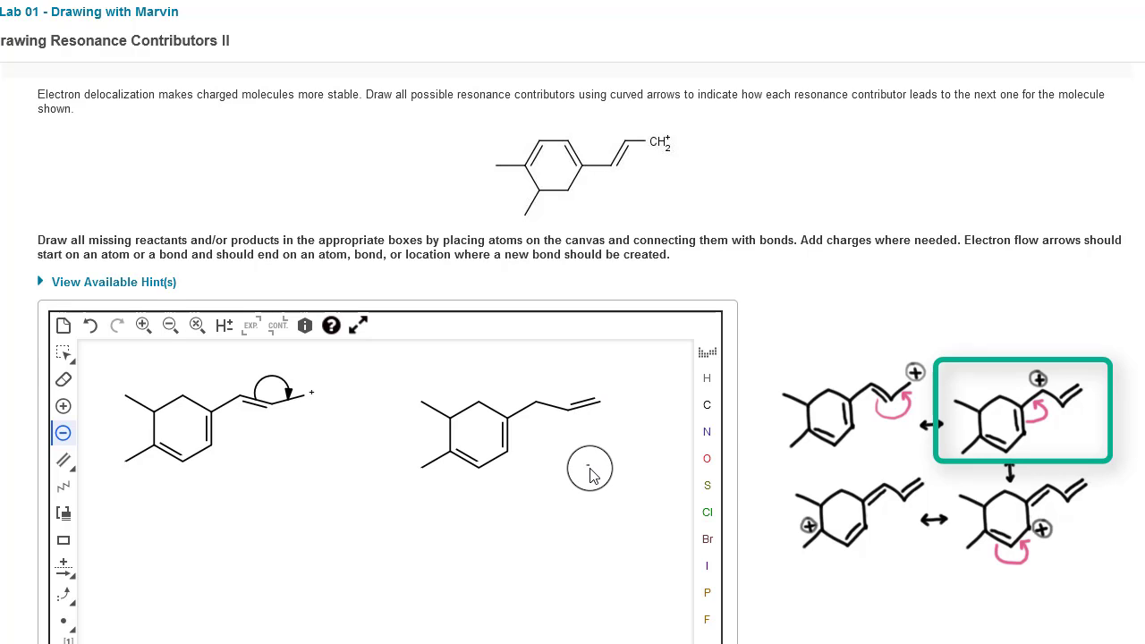
left_click(63, 406)
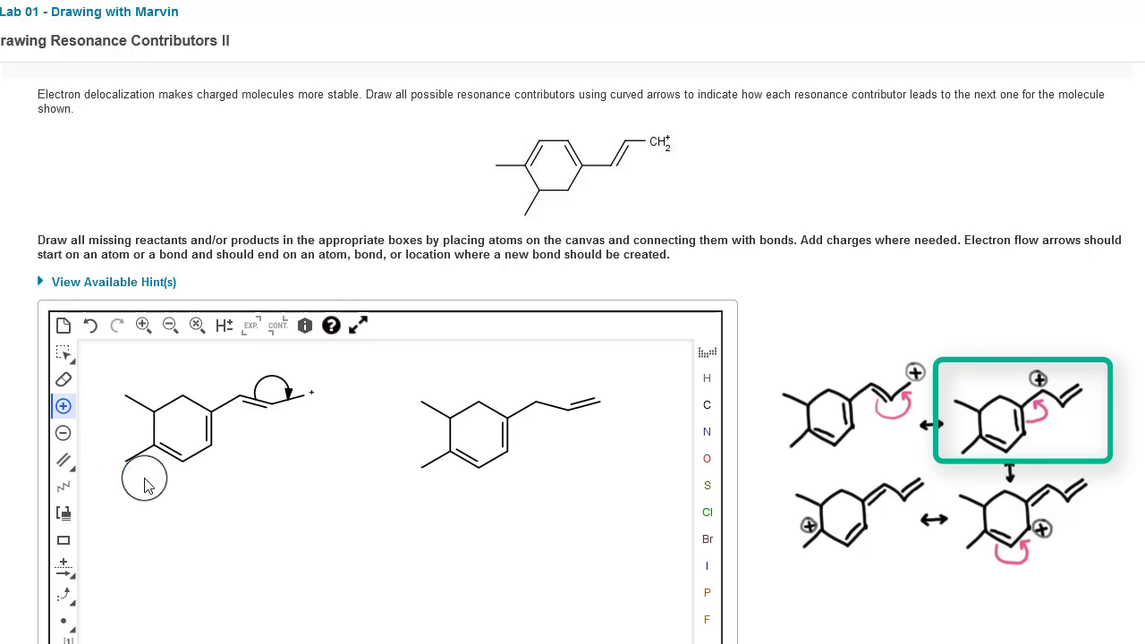
left_click(538, 404)
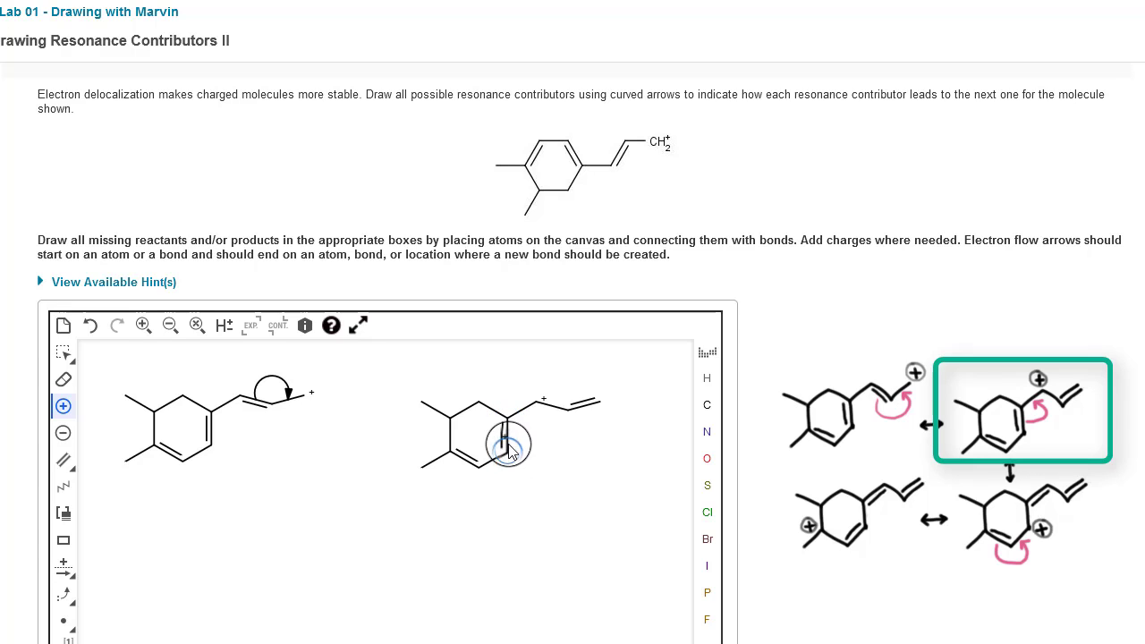
- Draw a curved arrow from the ring double bond to the ring–chain bond, then select the structure
left_click(64, 596)
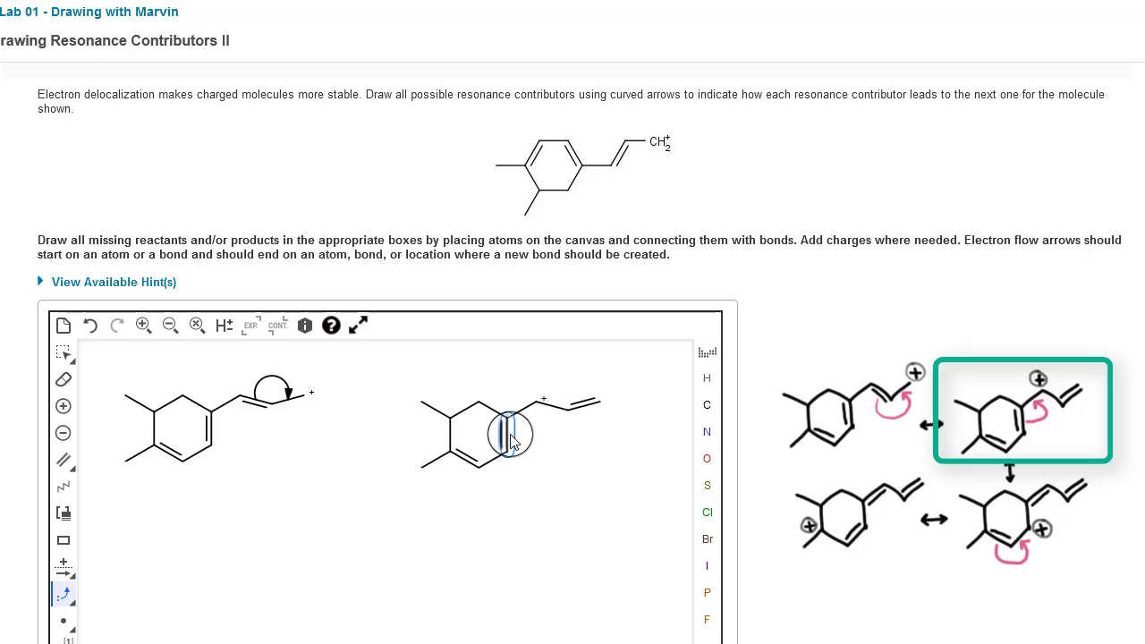
left_click_drag(512, 441, 524, 421)
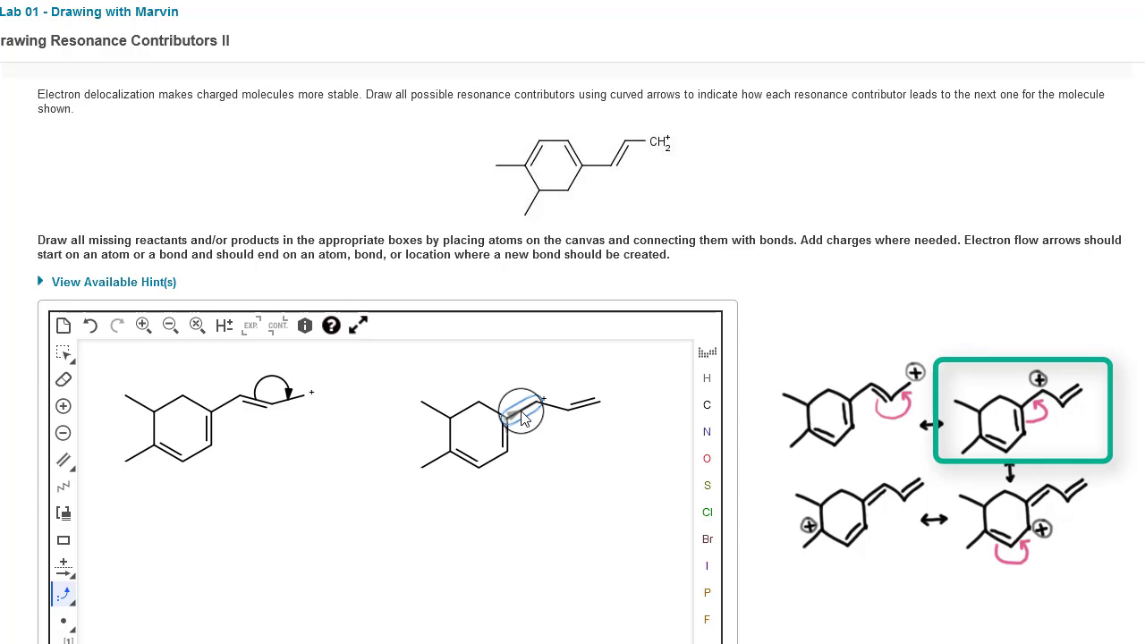
left_click(523, 416)
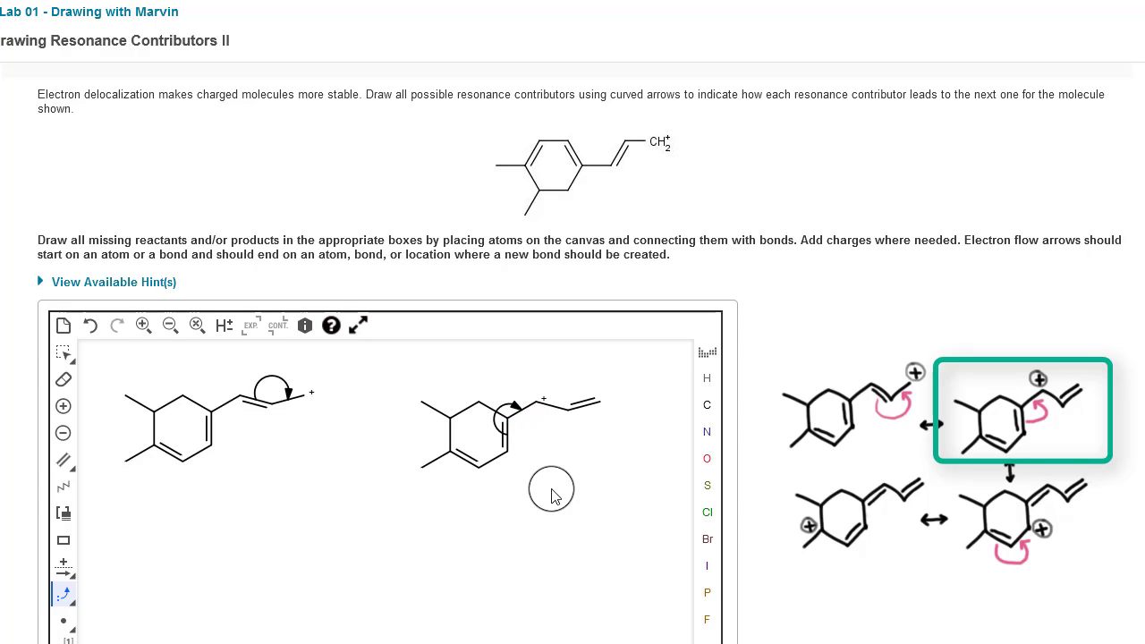
left_click(65, 355)
left_click_drag(394, 365, 635, 498)
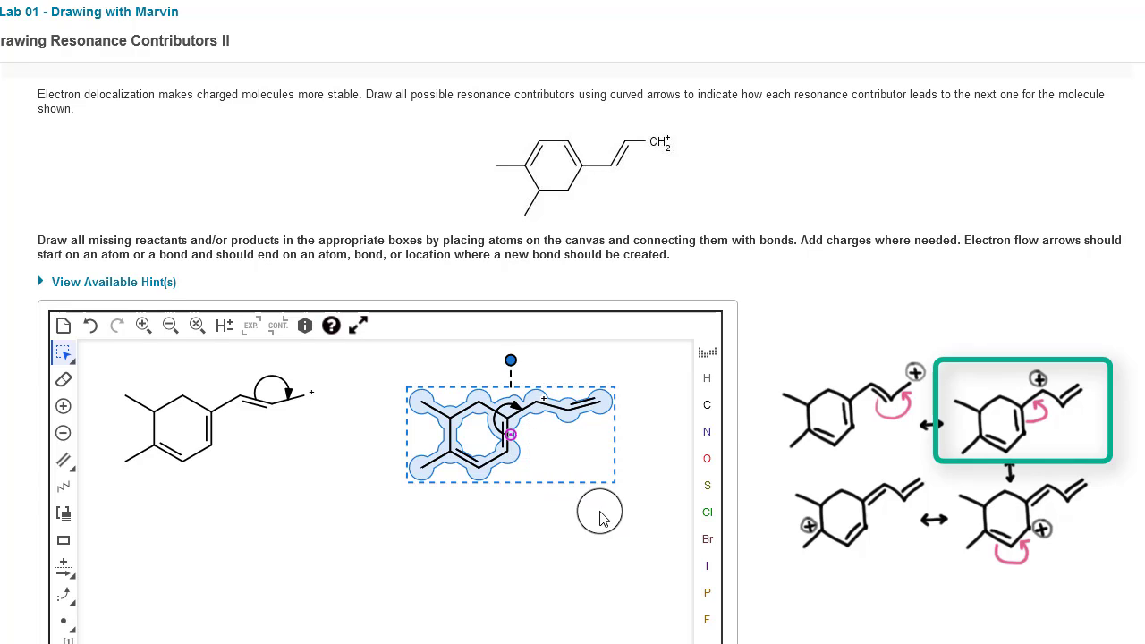
- Paste a copy of the second contributor and position it below the original
left_click(534, 531)
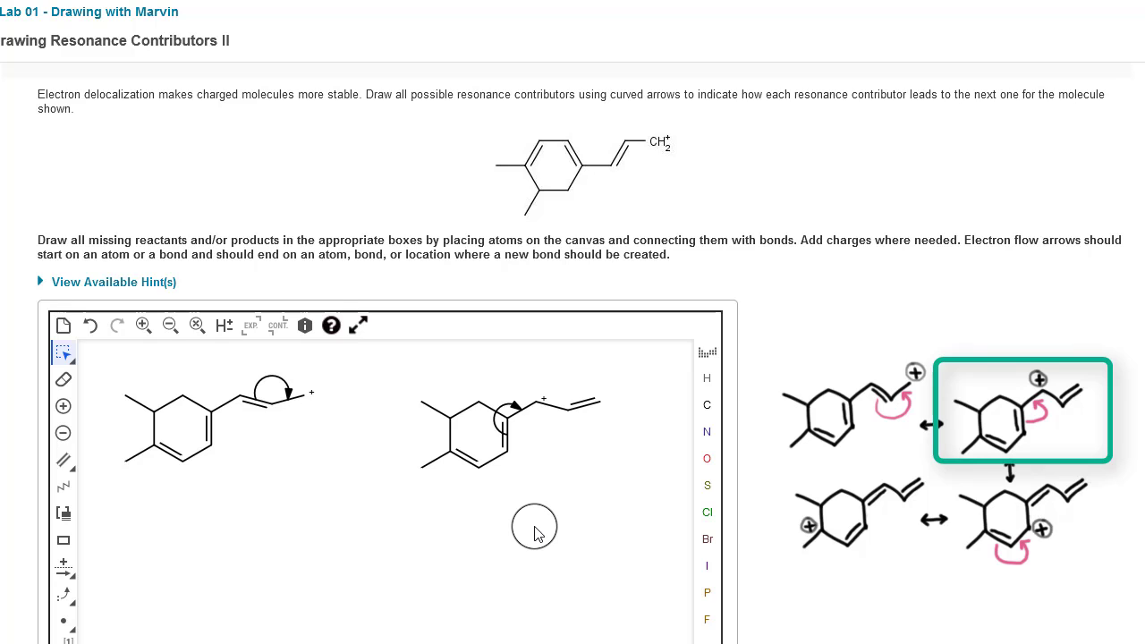
key("ctrl+v")
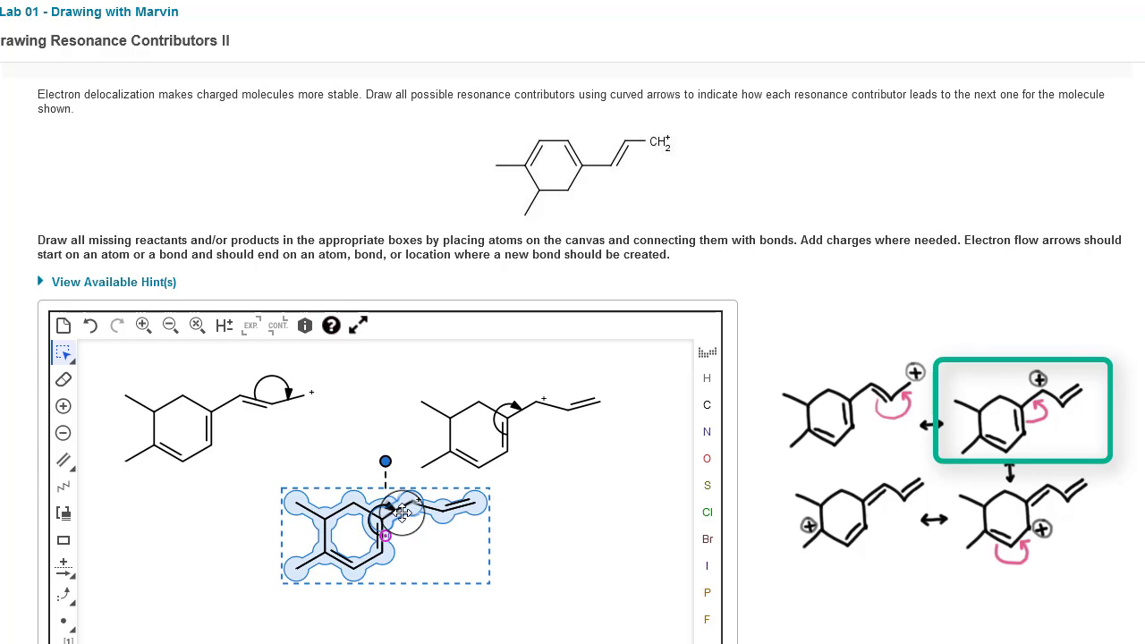
left_click_drag(402, 512, 543, 552)
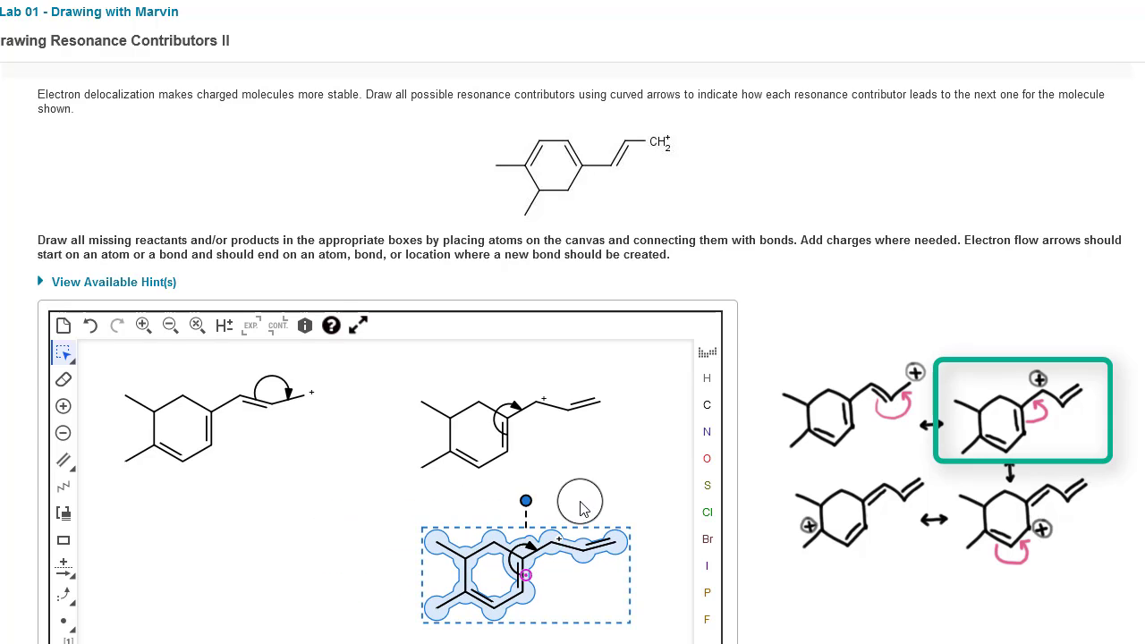
left_click(644, 497)
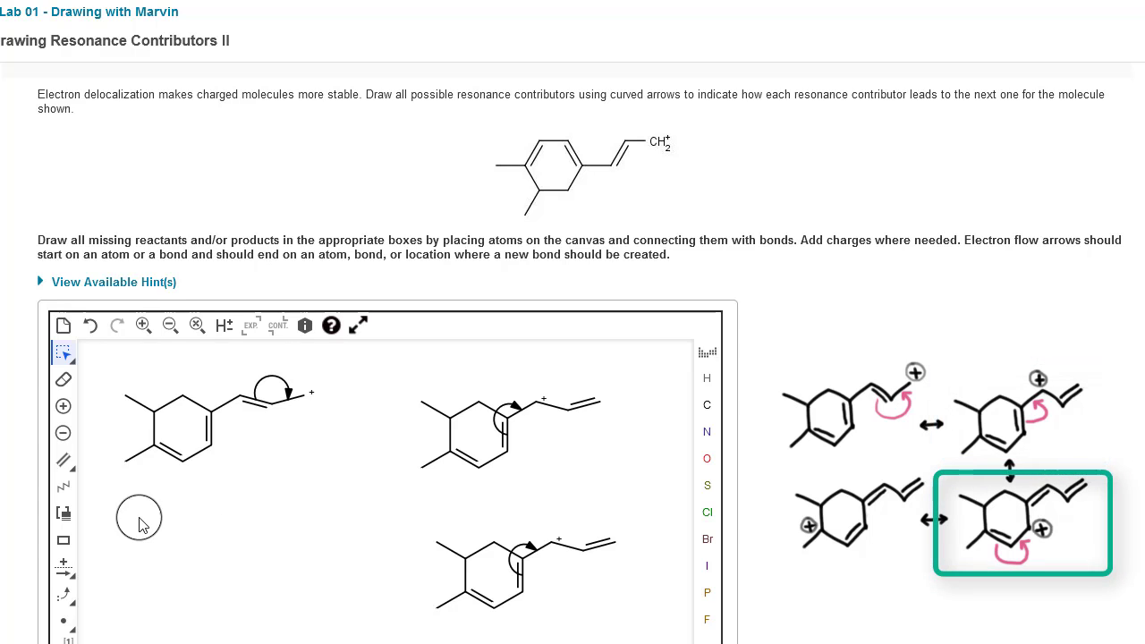
left_click(63, 379)
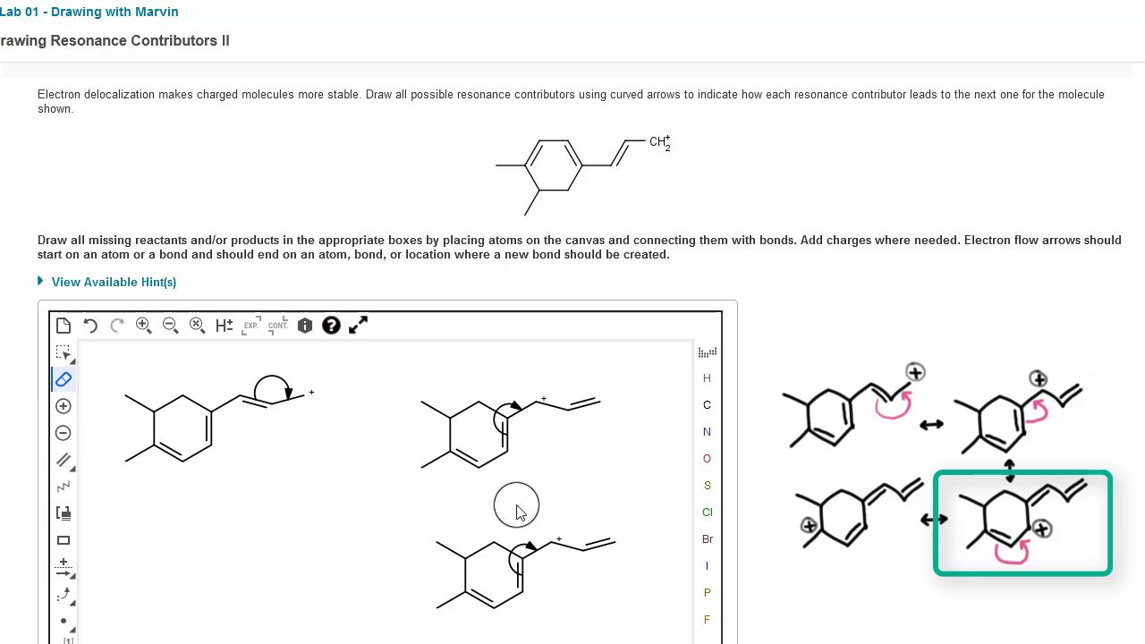
- Erase the copied arrow, make the ring–chain bond double and the adjacent ring bond single
left_click(529, 548)
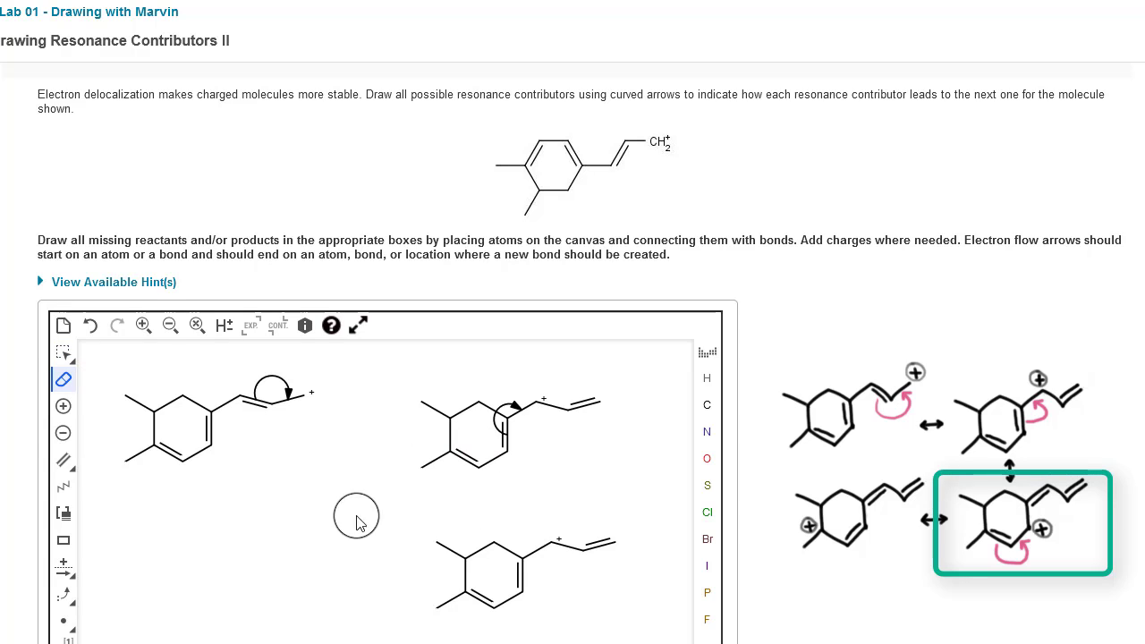
left_click(70, 459)
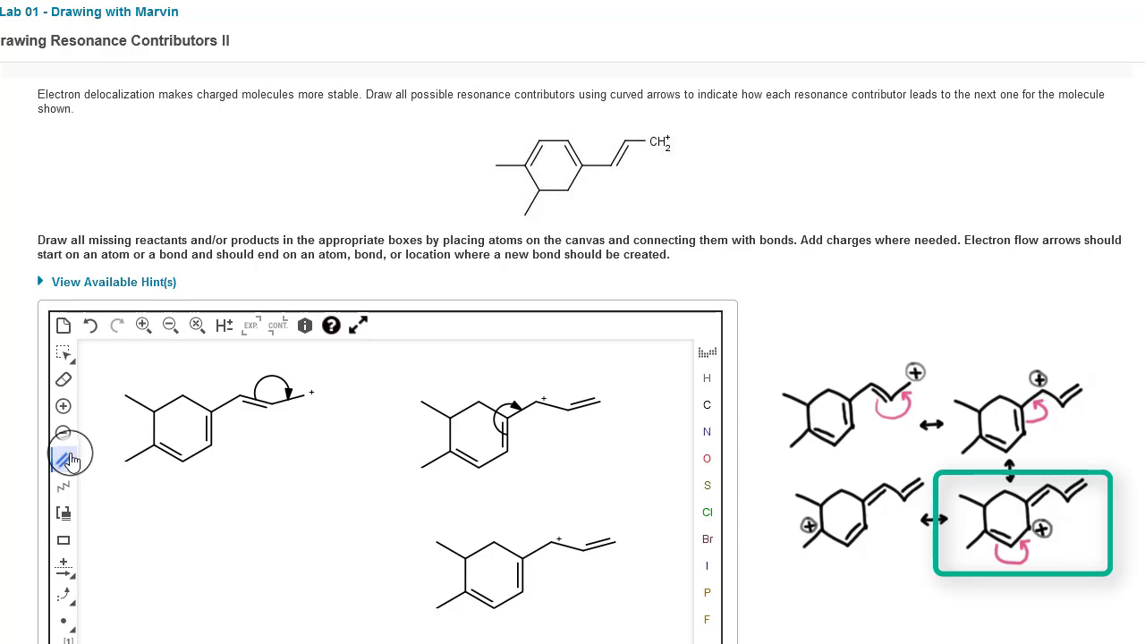
left_click(536, 552)
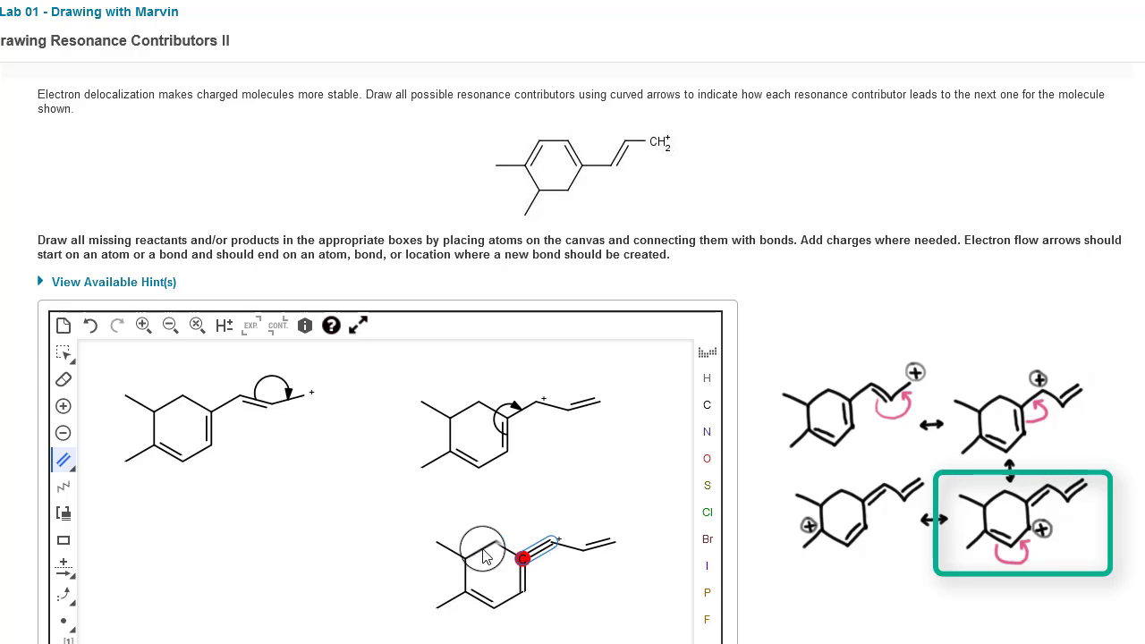
left_click(64, 462)
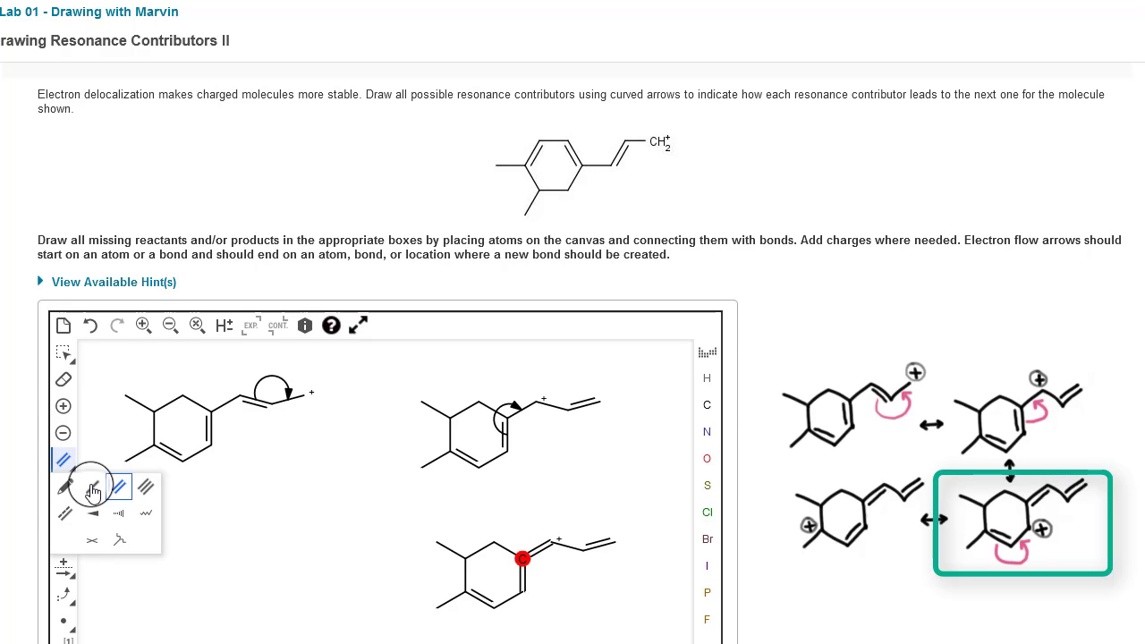
left_click(94, 498)
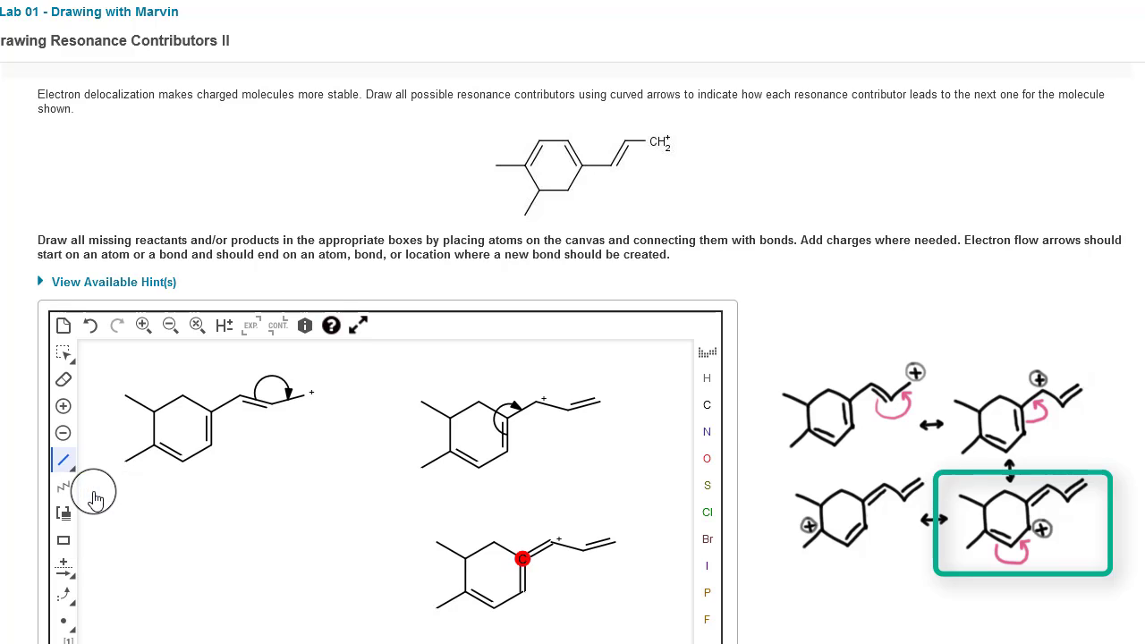
left_click(522, 580)
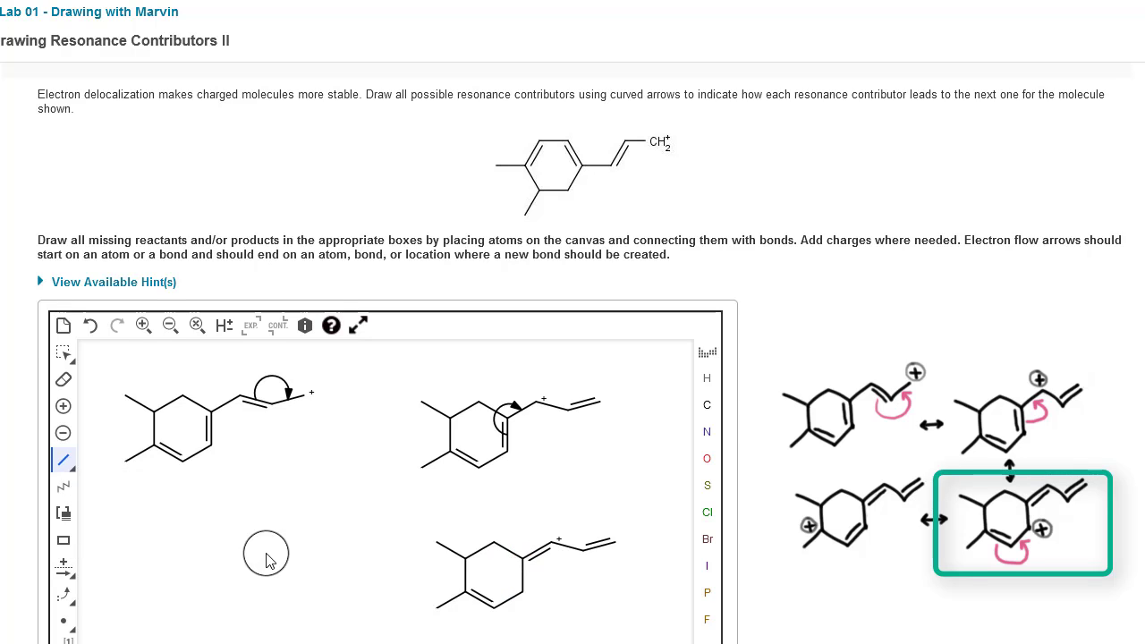
- Move the positive charge to the ring carbon and draw a curved arrow toward it
left_click(63, 433)
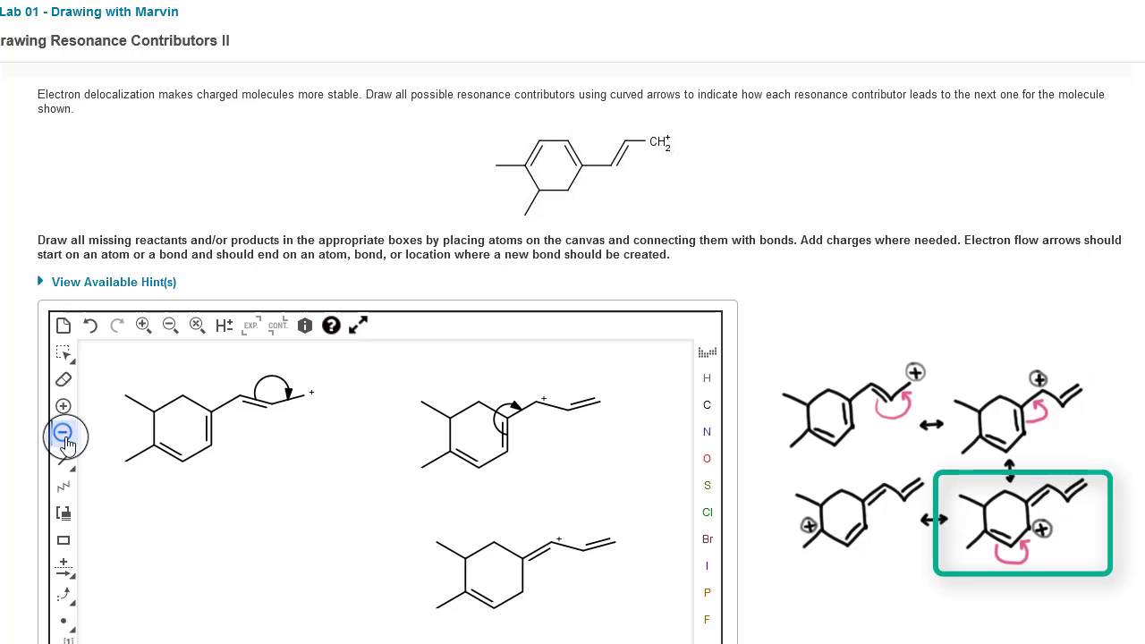
left_click(555, 547)
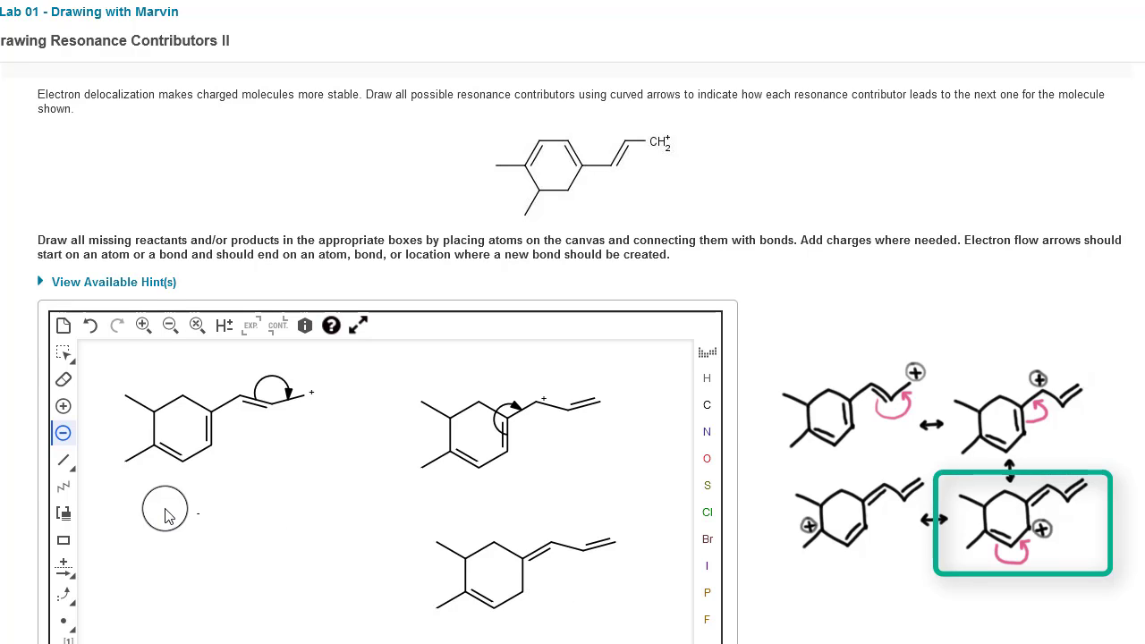
left_click(63, 407)
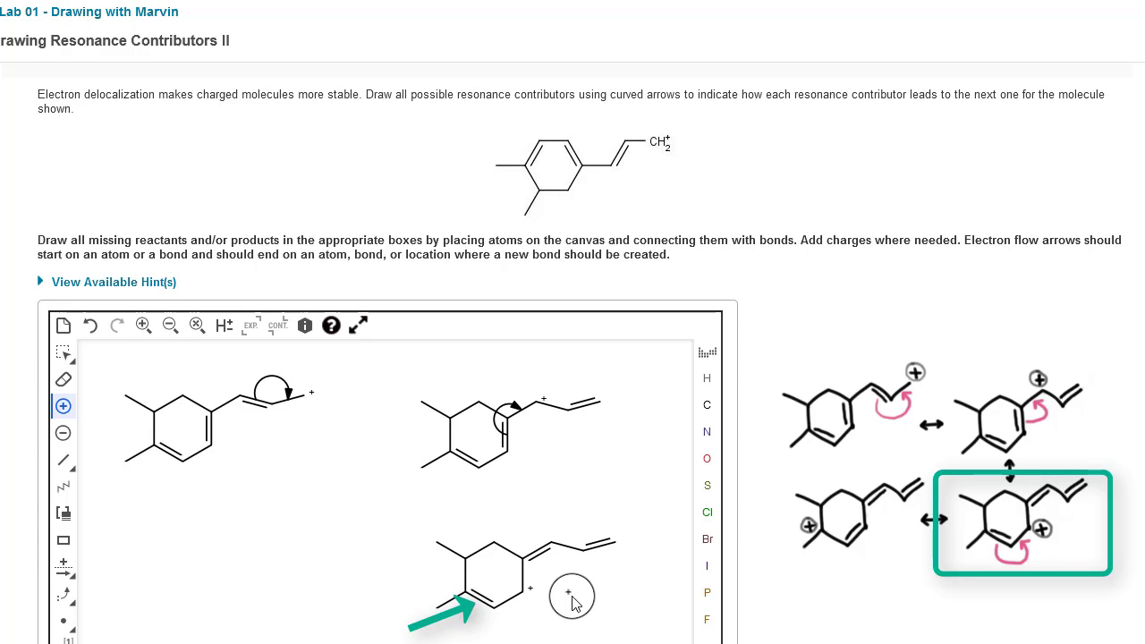
left_click(65, 596)
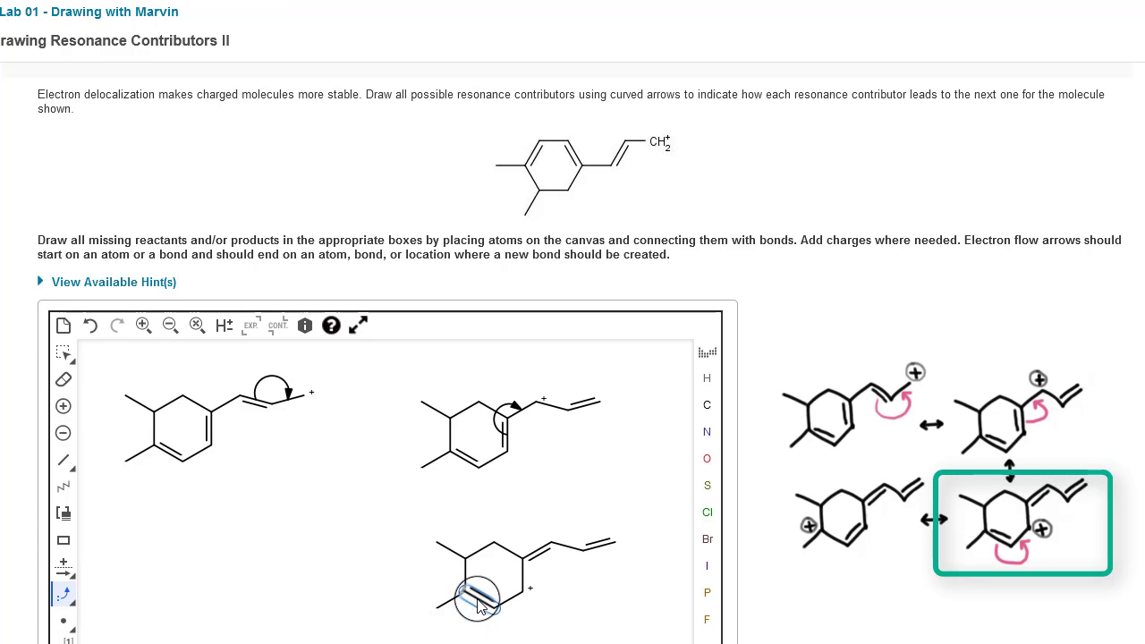
left_click_drag(478, 607, 515, 602)
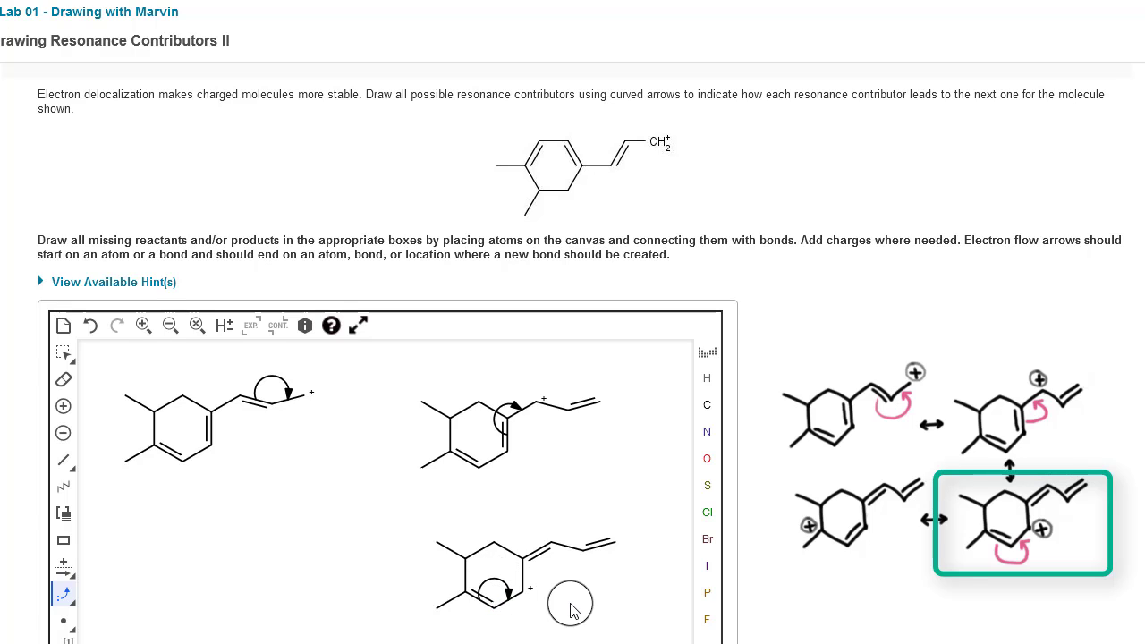
left_click(64, 353)
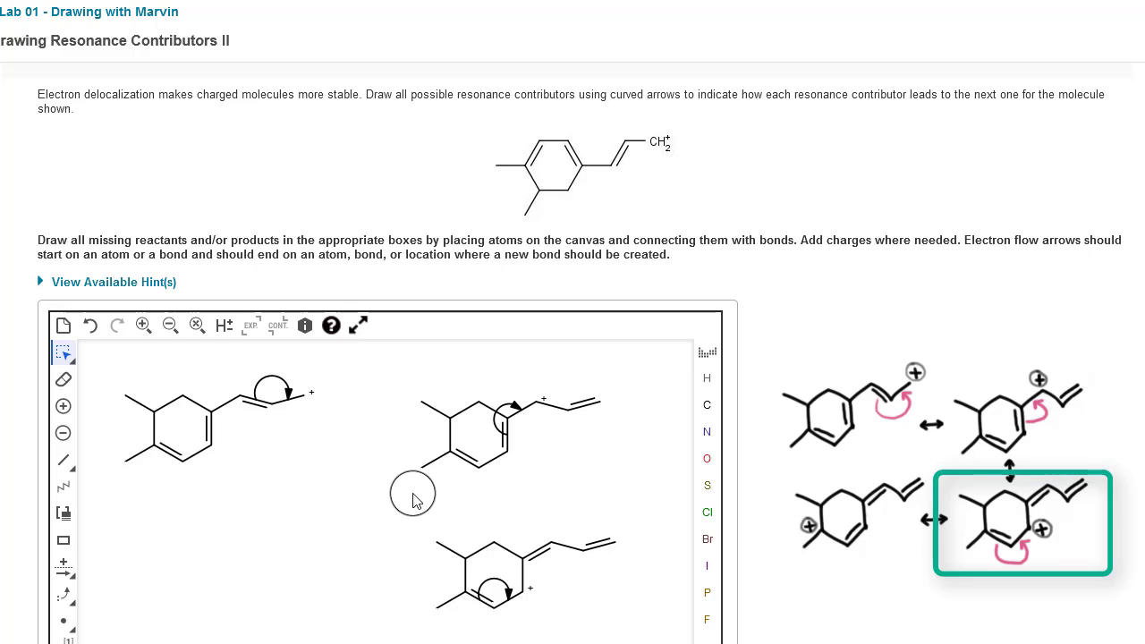
- Paste a copy of the third contributor into the empty lower-left area of the canvas
left_click_drag(414, 511, 653, 630)
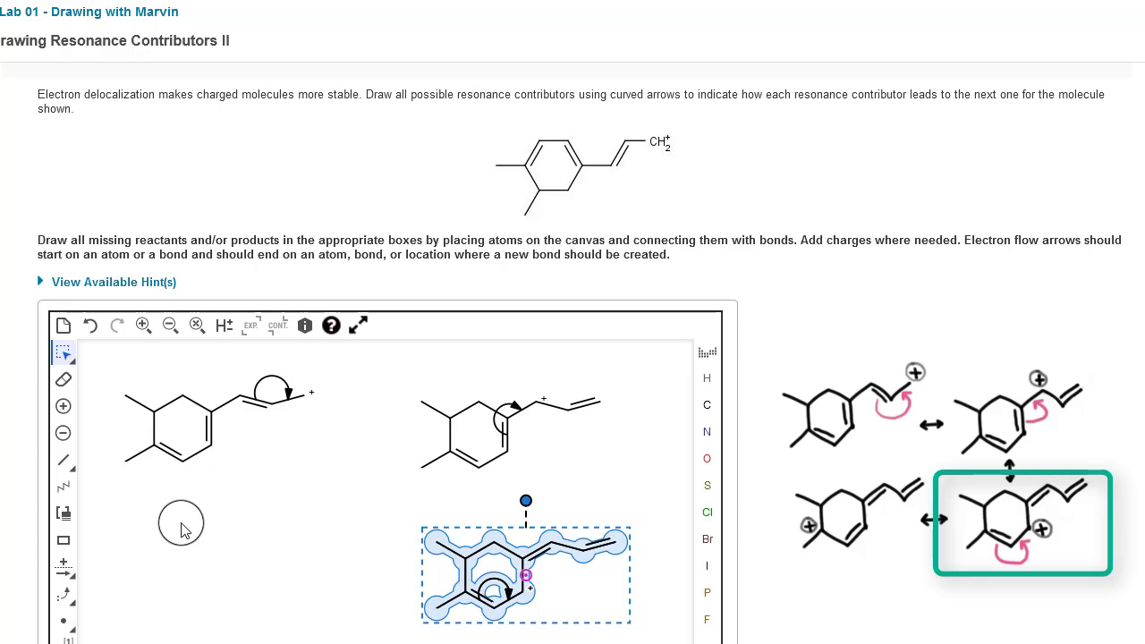
left_click(224, 526)
key("ctrl+v")
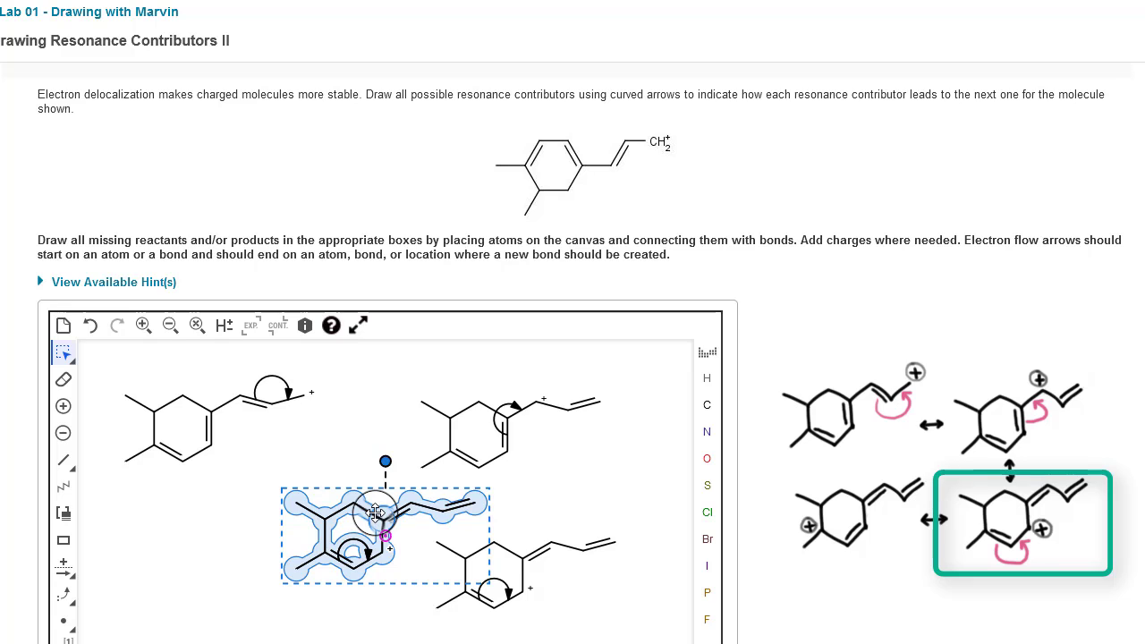
left_click_drag(374, 511, 216, 547)
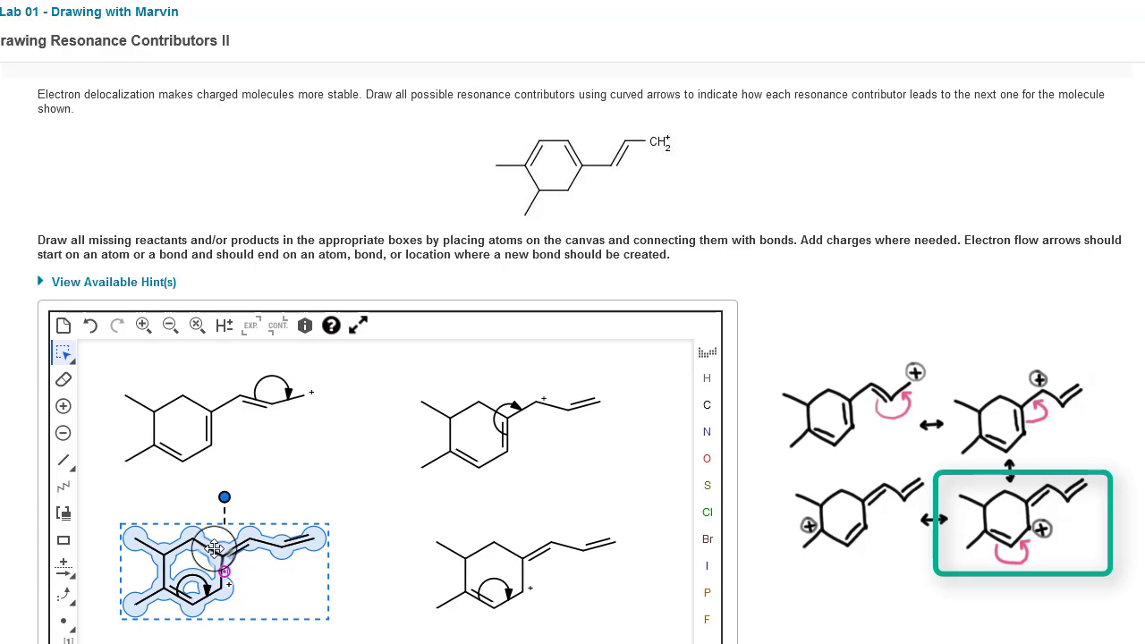
left_click(358, 532)
left_click(62, 379)
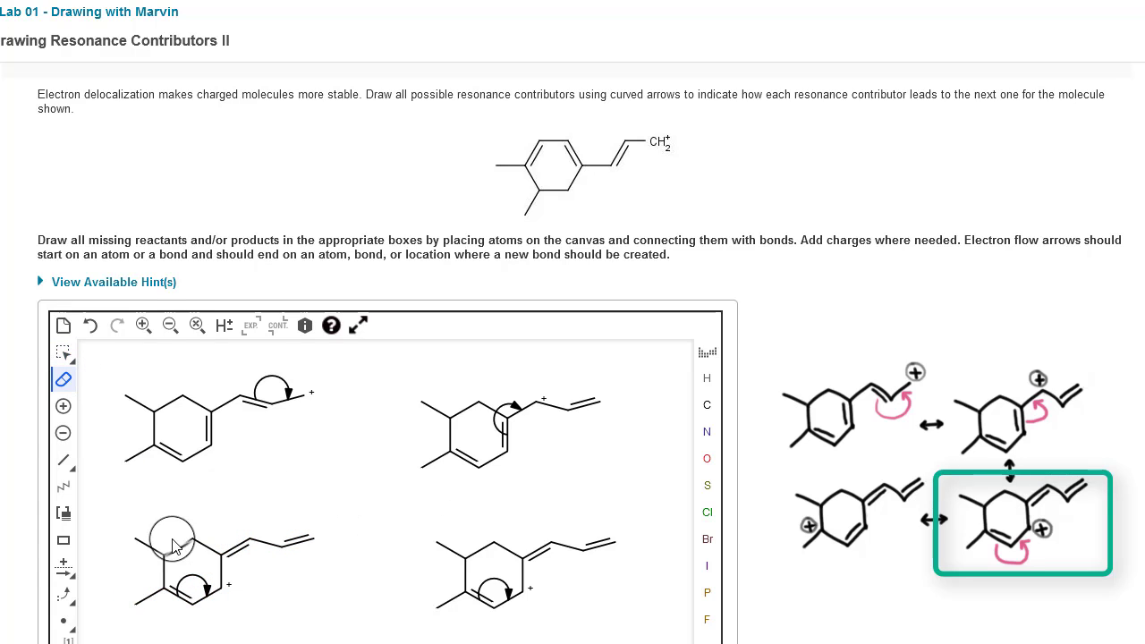
- Erase the copy's curved arrow and shift the lower ring double bond to the bottom bond
left_click(208, 583)
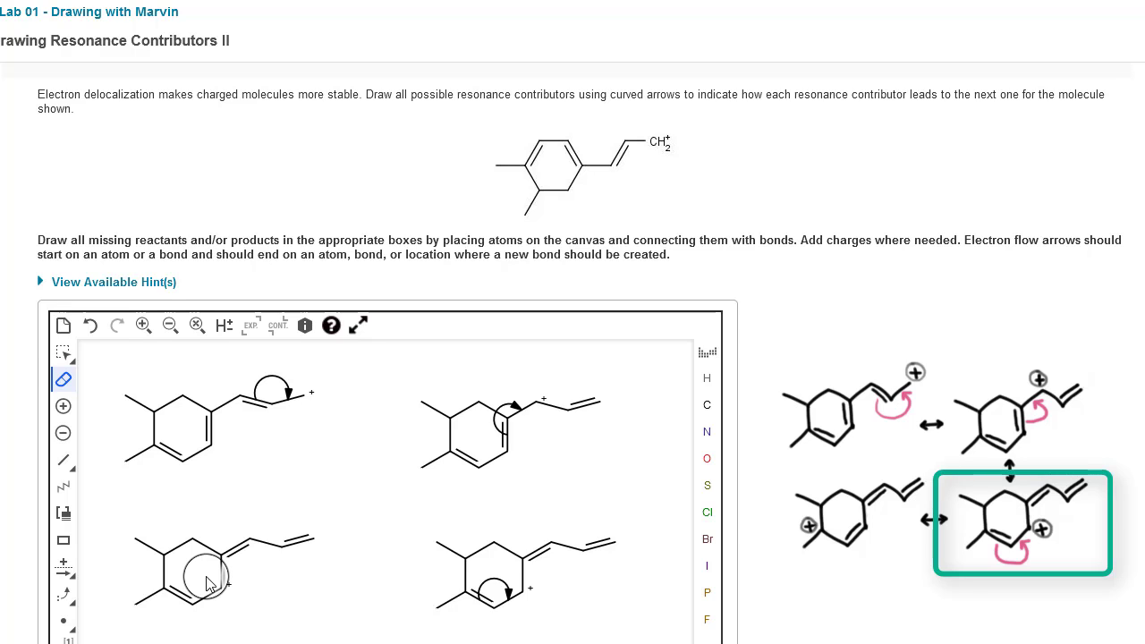
left_click(63, 460)
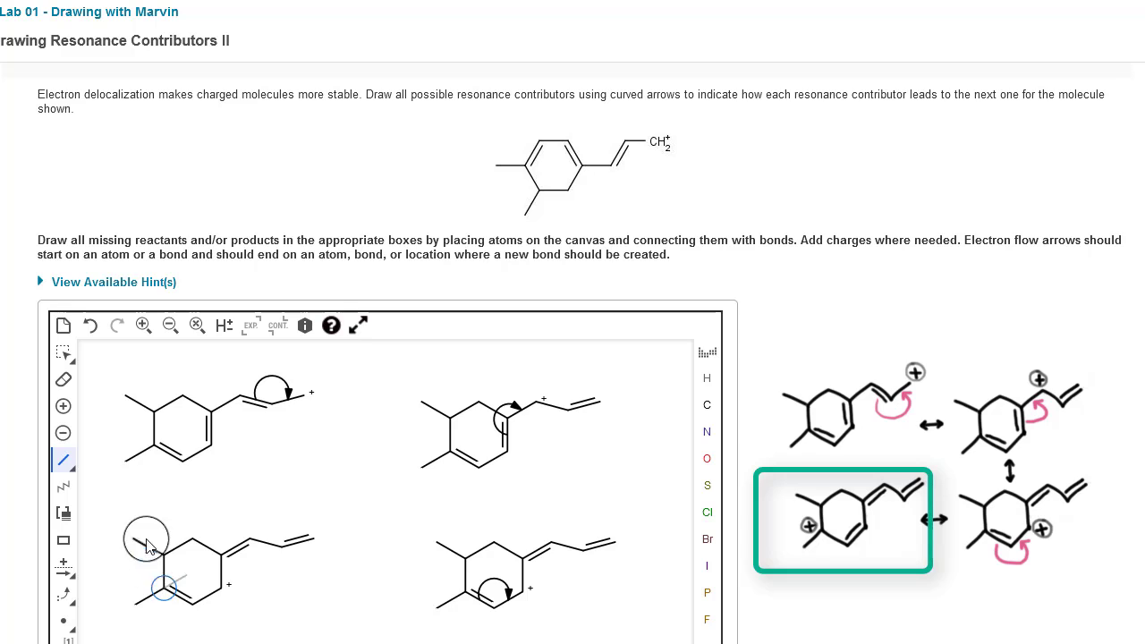
left_click(183, 601)
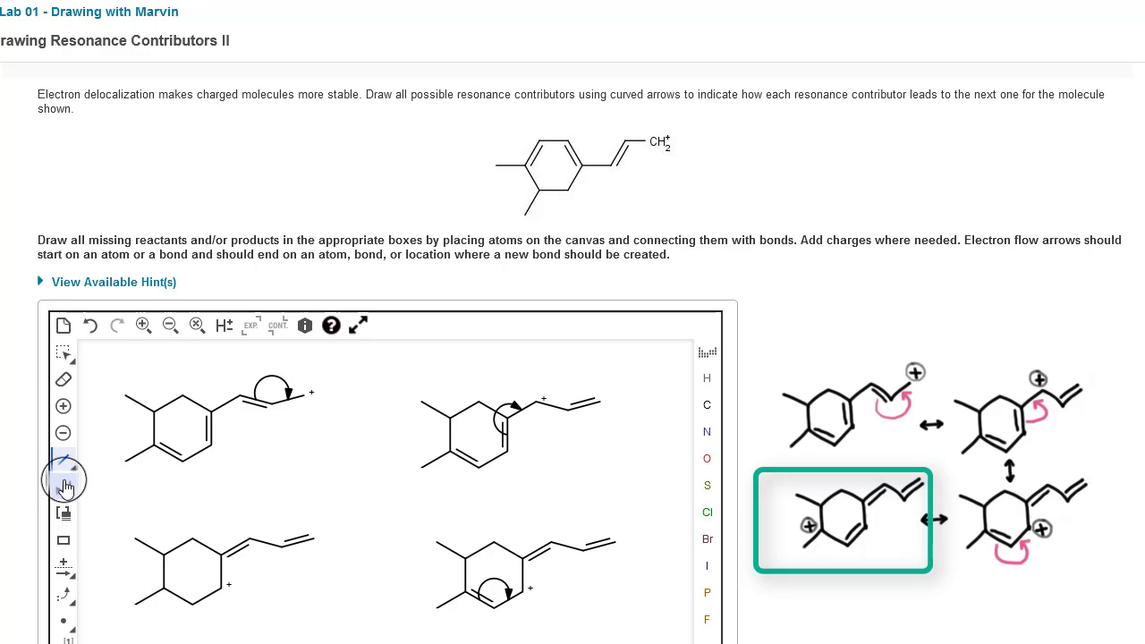
left_click(73, 474)
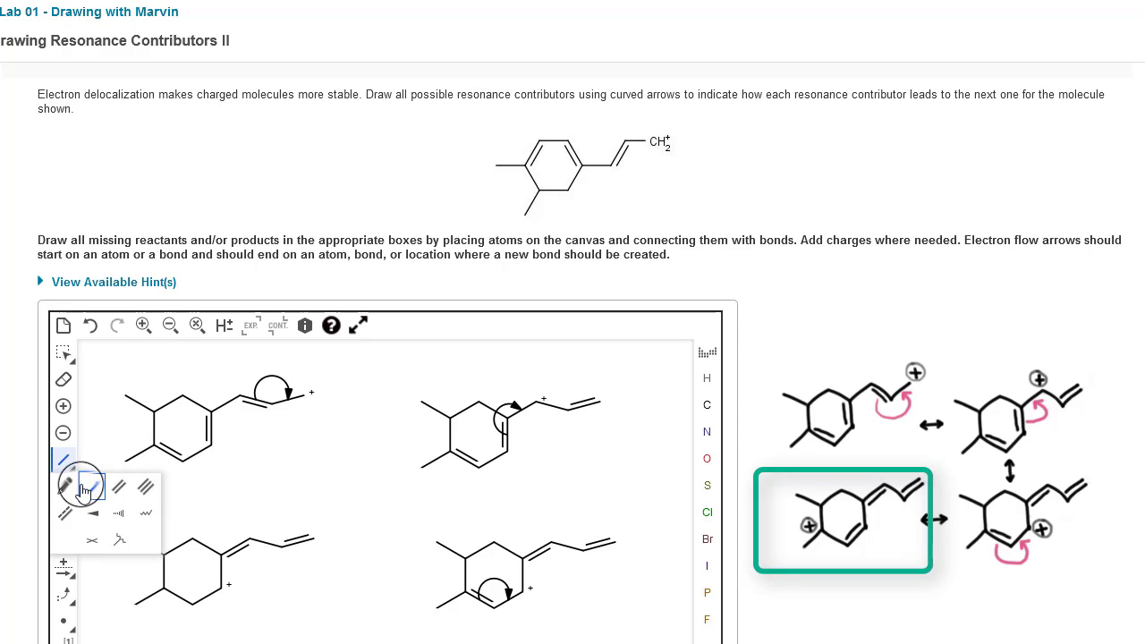
left_click(125, 503)
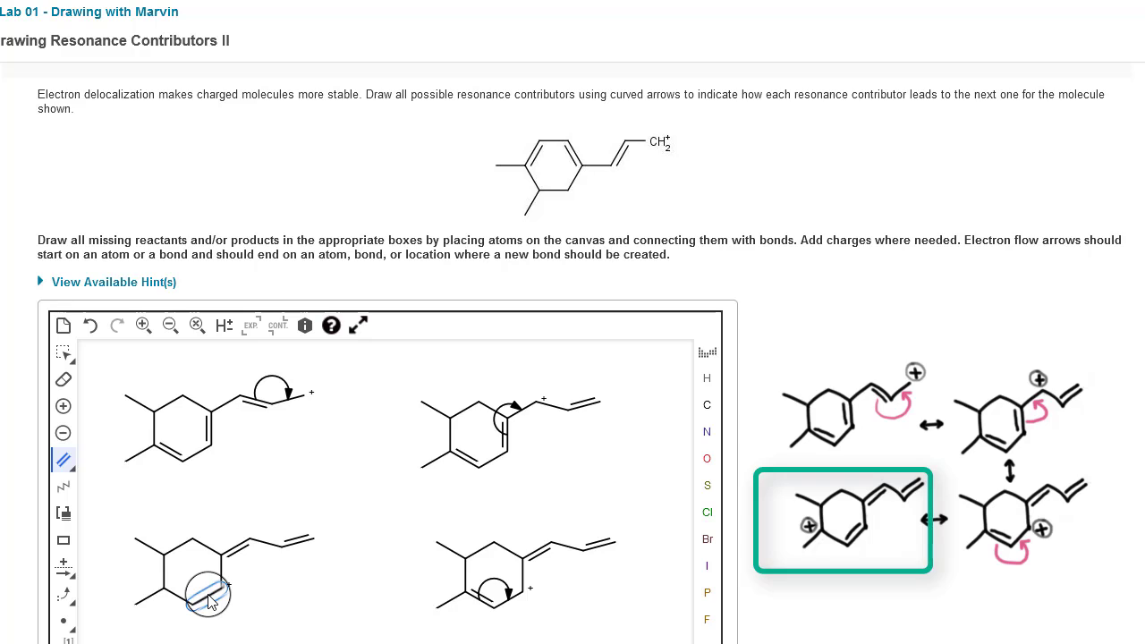
left_click(208, 596)
- Move the positive charge onto the left ring carbon
left_click(64, 434)
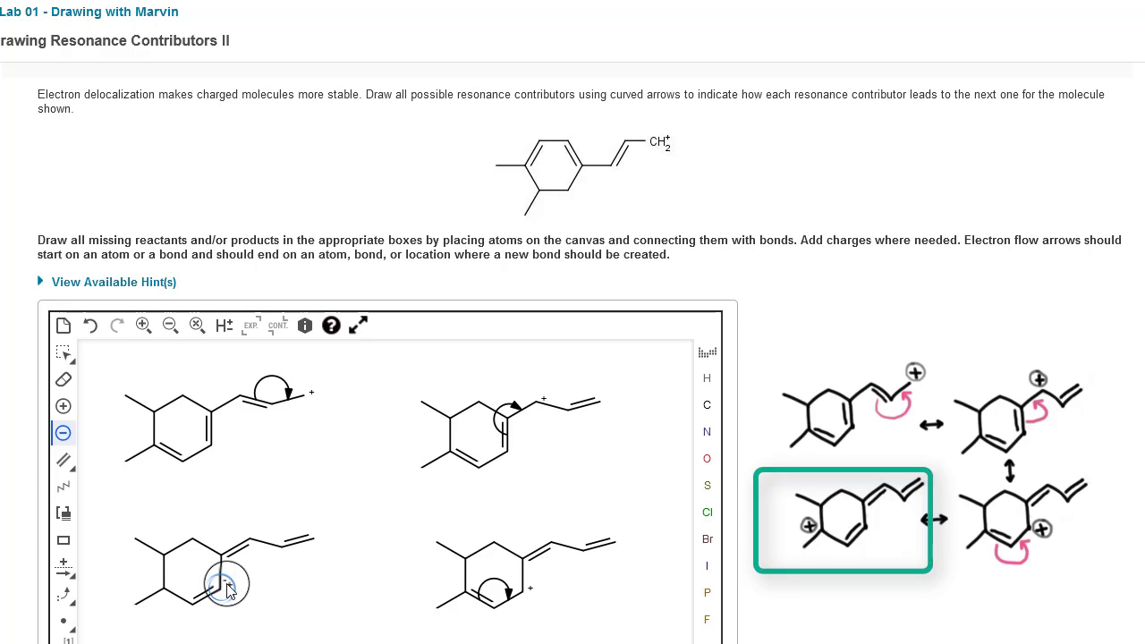
left_click(68, 410)
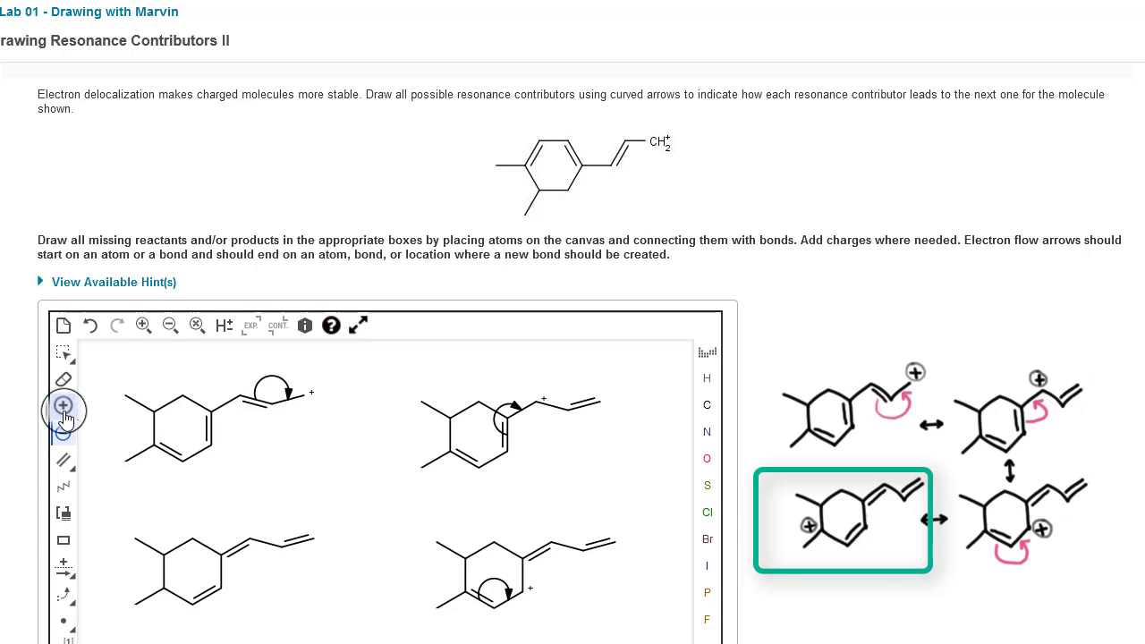
left_click(158, 588)
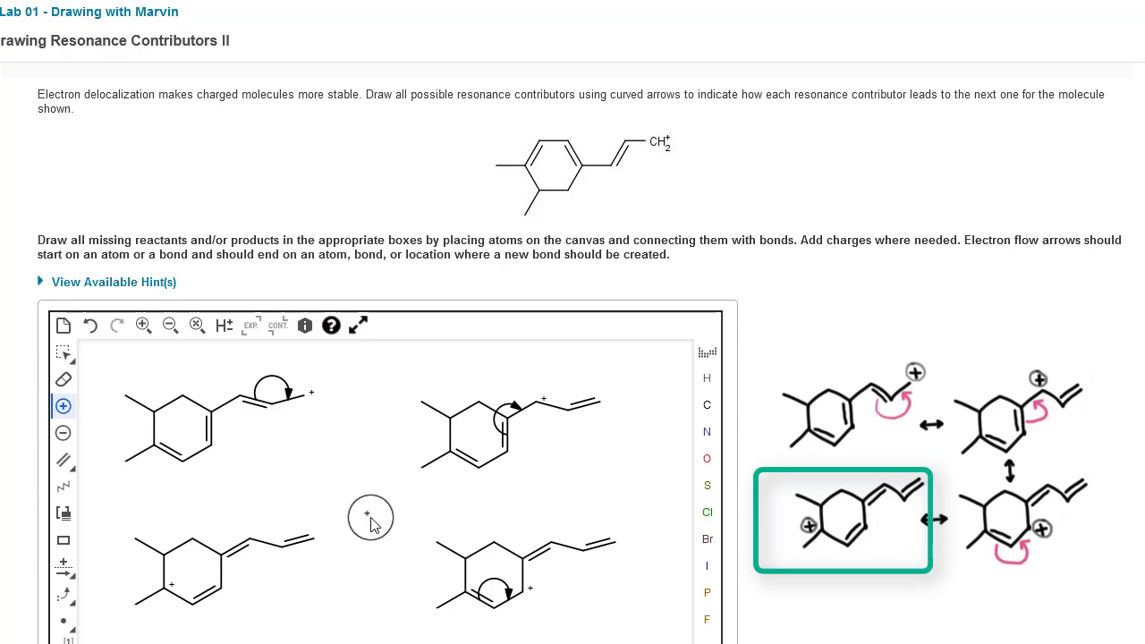
- Draw rectangles around the top-left, top-right, lower-right and lower-left contributors
left_click(63, 541)
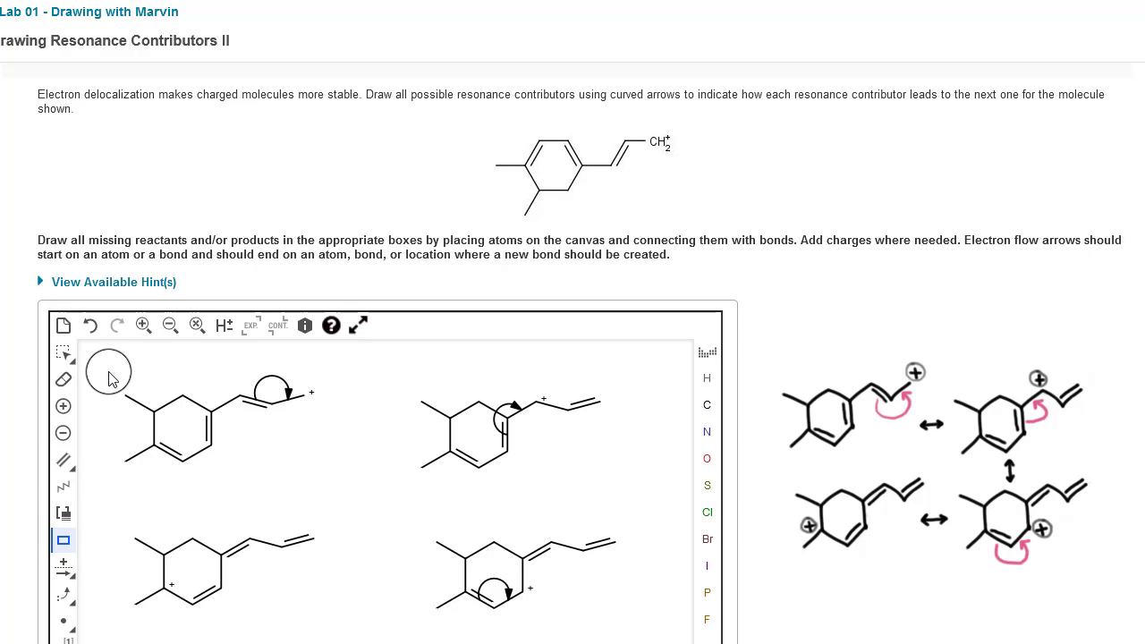
left_click_drag(108, 366, 332, 484)
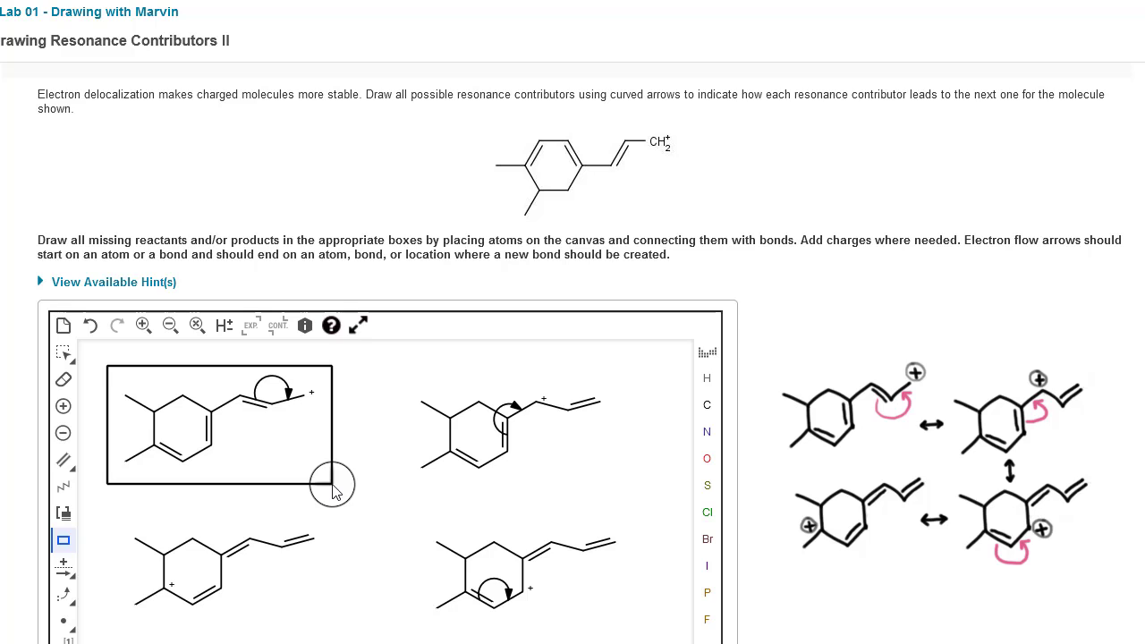
left_click_drag(410, 375, 618, 482)
left_click_drag(422, 516, 631, 619)
left_click_drag(123, 518, 331, 621)
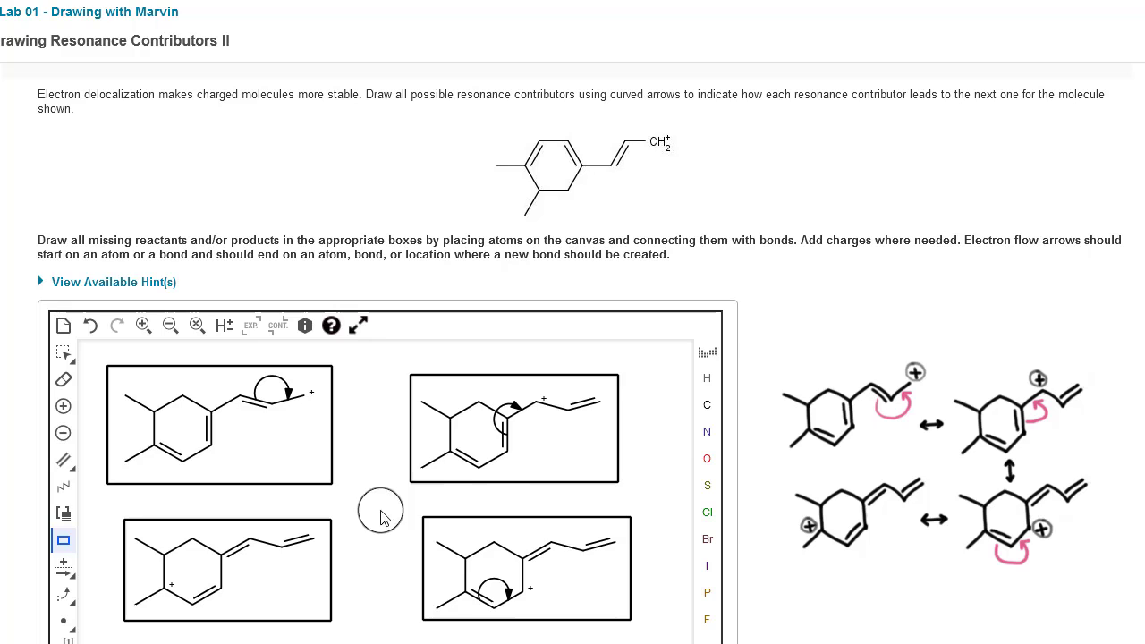
scroll(357, 393, "down", 1)
scroll(358, 393, "up", 1)
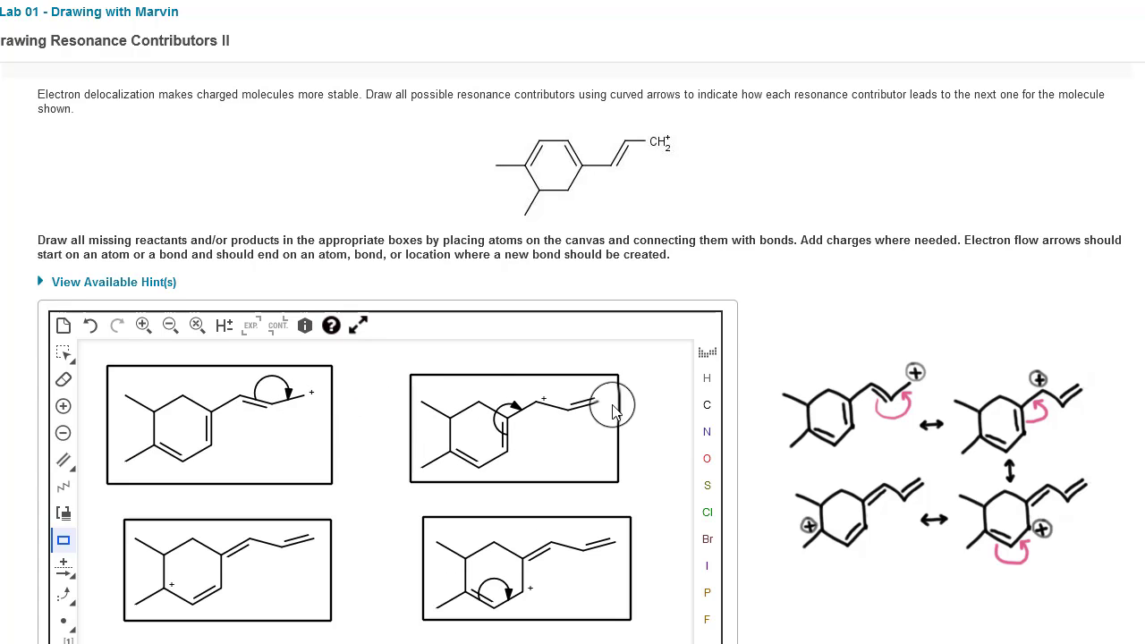
scroll(857, 340, "down", 1)
scroll(857, 345, "down", 1)
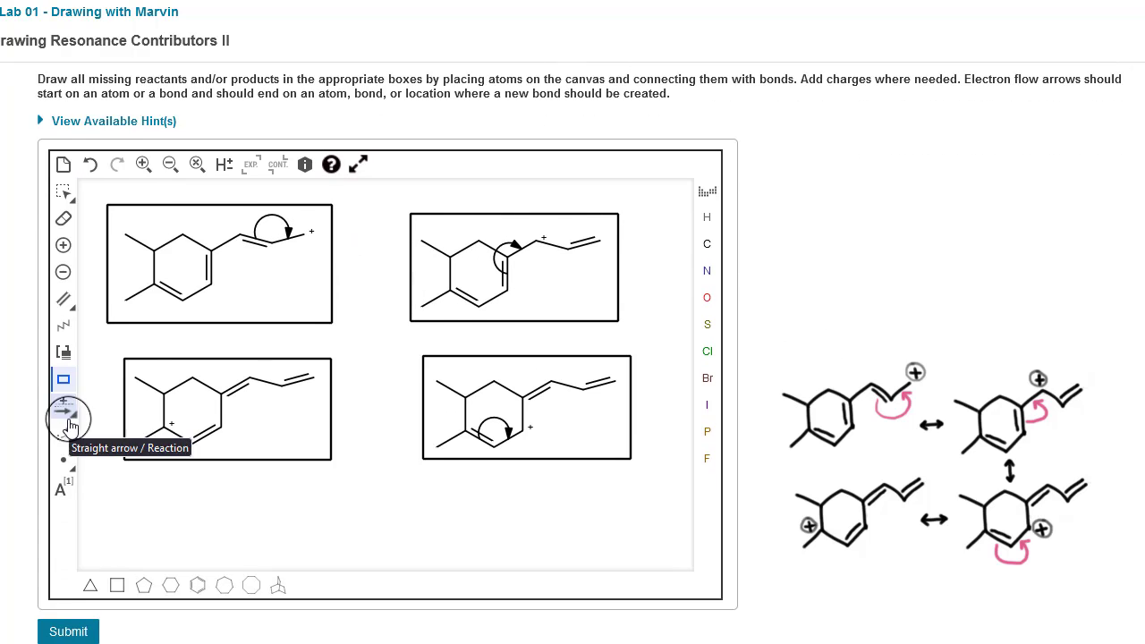
- Draw two-headed resonance arrows from the first box to the second, and from the second box down to the lower-right box
left_click(69, 427)
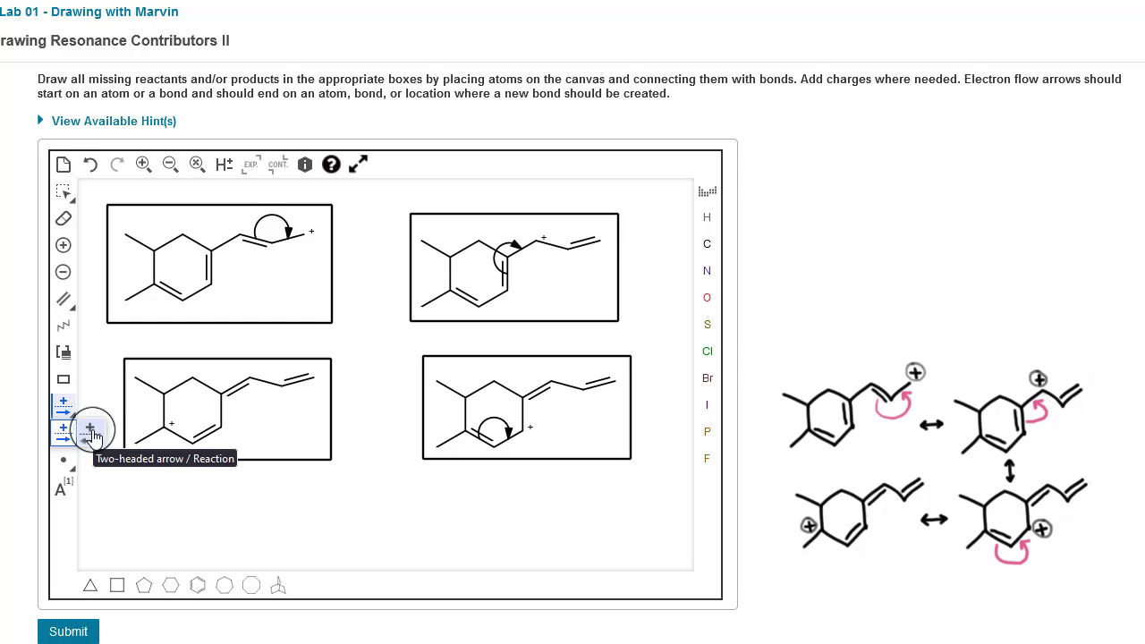
left_click(91, 434)
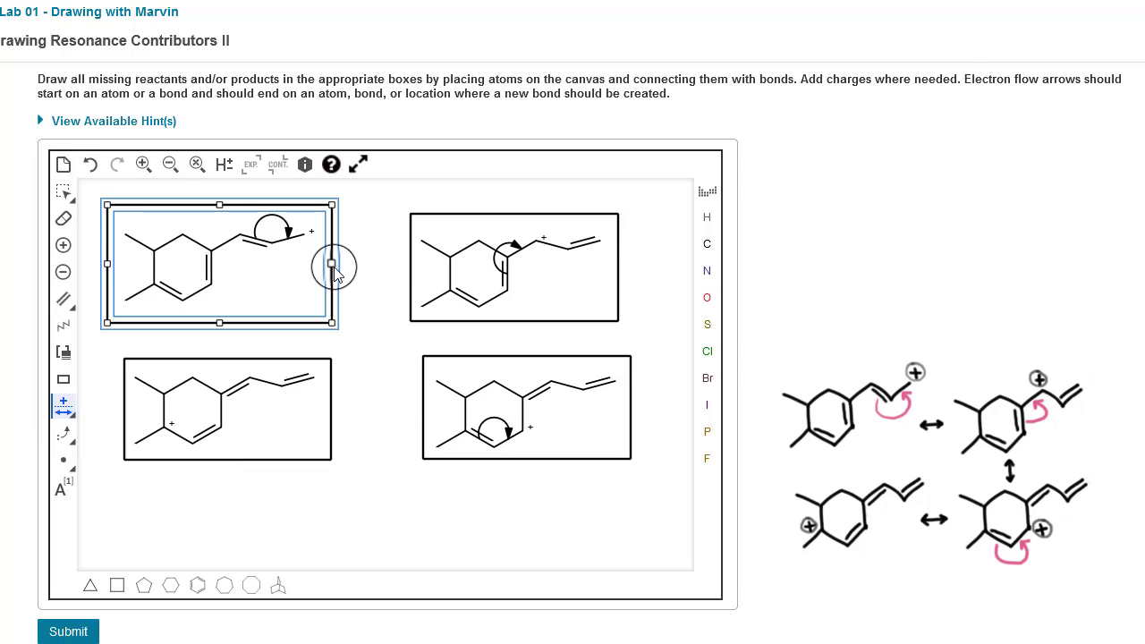
left_click_drag(333, 268, 408, 269)
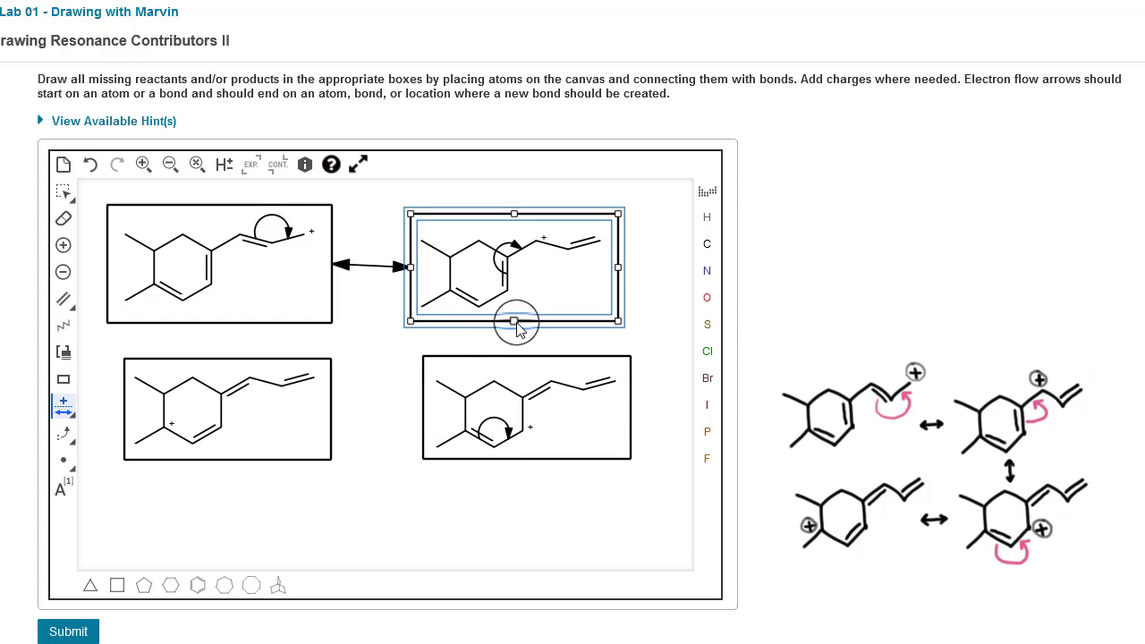
left_click_drag(516, 329, 518, 360)
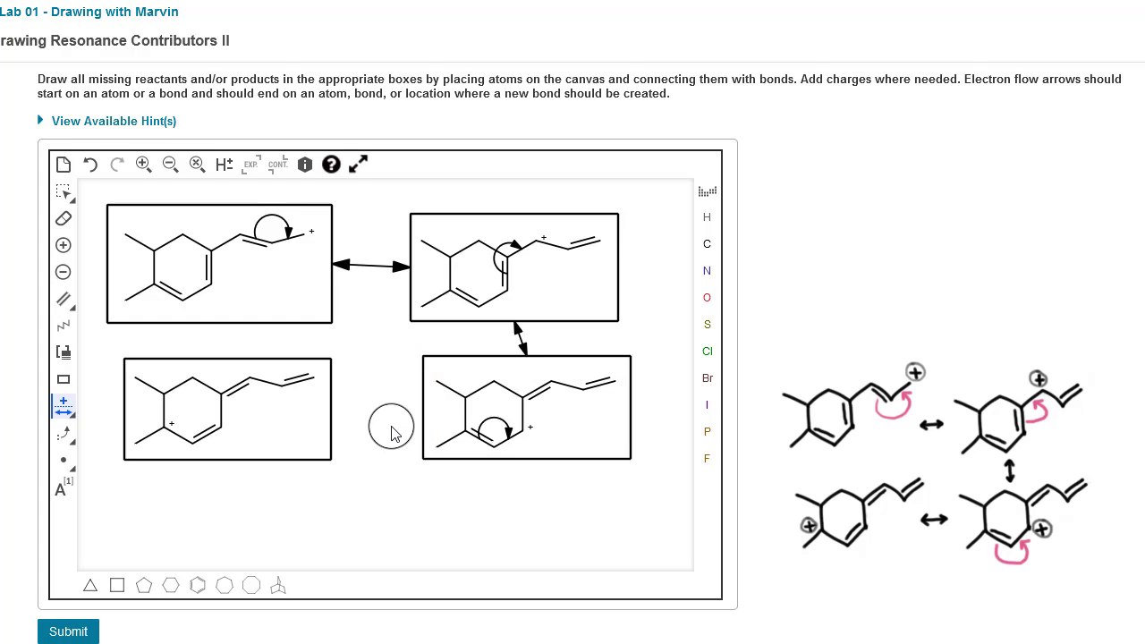